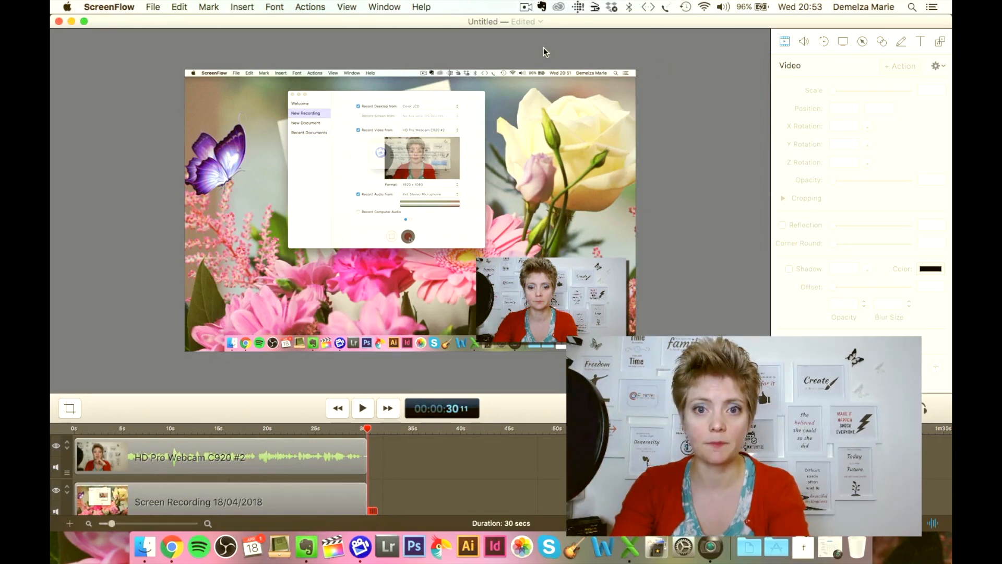
pyautogui.click(526, 7)
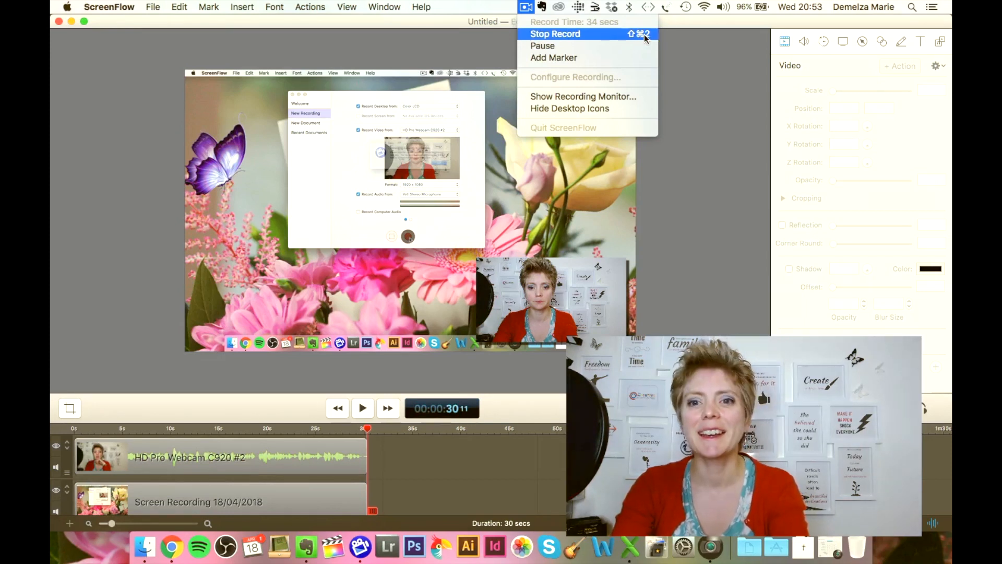
pyautogui.click(673, 30)
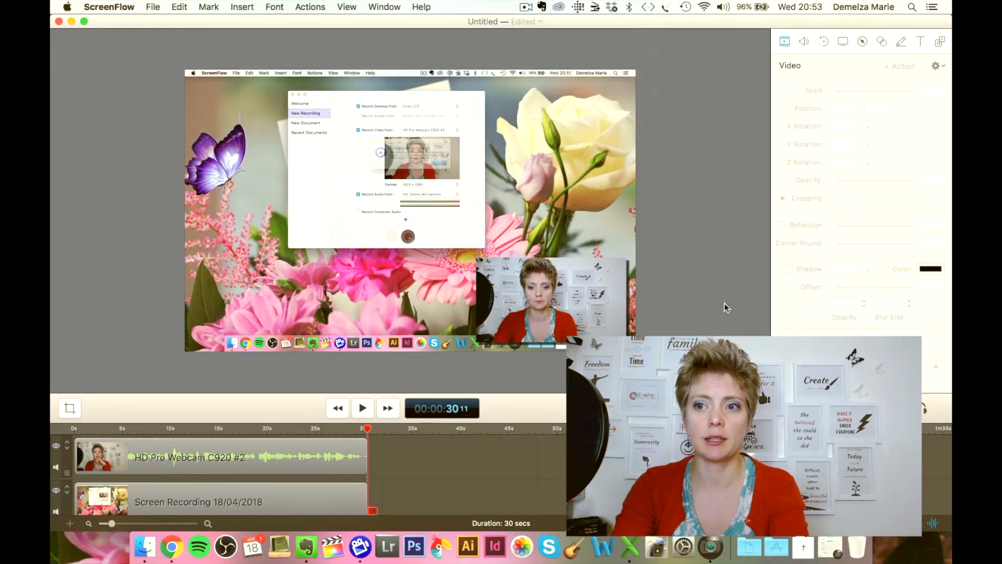
# Add the second screen recording and its matching webcam clip from the media library to the timeline, directly after the existing clips.
pyautogui.click(940, 42)
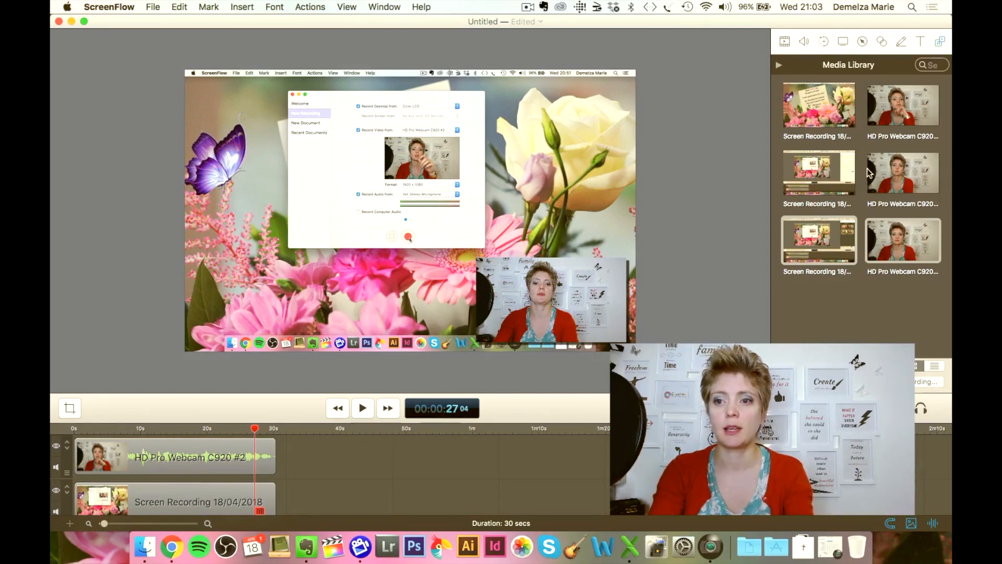
pyautogui.click(845, 181)
pyautogui.keyDown('shift'); pyautogui.click(898, 176); pyautogui.keyUp('shift')
pyautogui.moveTo(816, 183)
pyautogui.mouseDown()
pyautogui.moveTo(772, 188)
pyautogui.moveTo(332, 453)
pyautogui.moveTo(288, 459)
pyautogui.mouseUp()
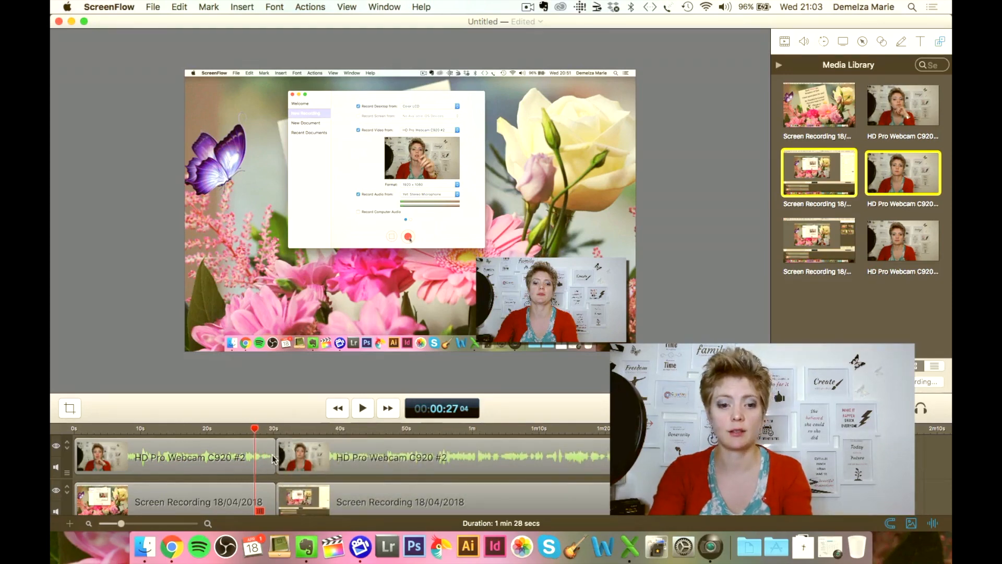
# Scale the second webcam clip to 83% and place it at position 80, 0 so it covers the whole canvas.
pyautogui.moveTo(316, 453)
pyautogui.mouseDown()
pyautogui.moveTo(292, 452)
pyautogui.moveTo(324, 453)
pyautogui.mouseUp()
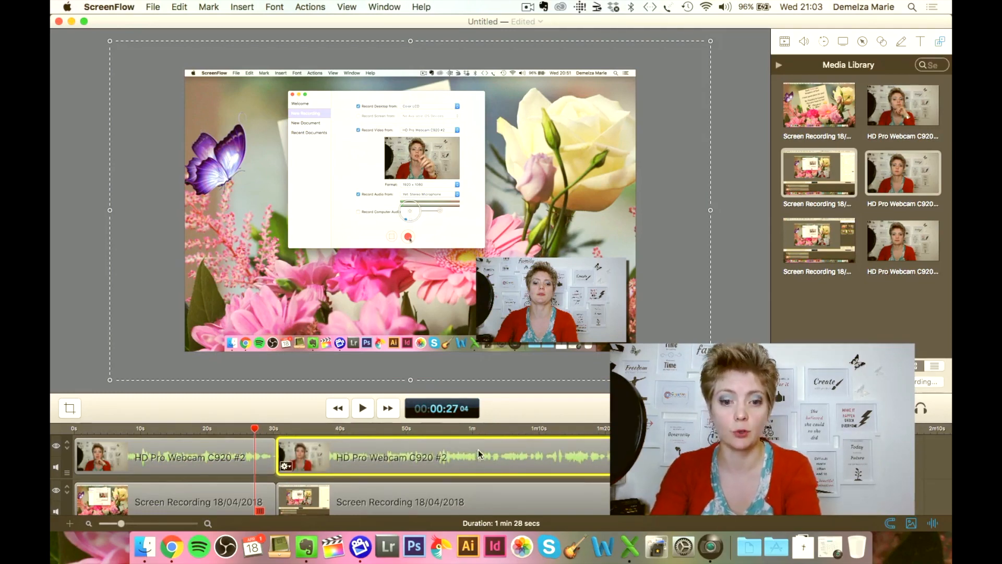
pyautogui.click(282, 429)
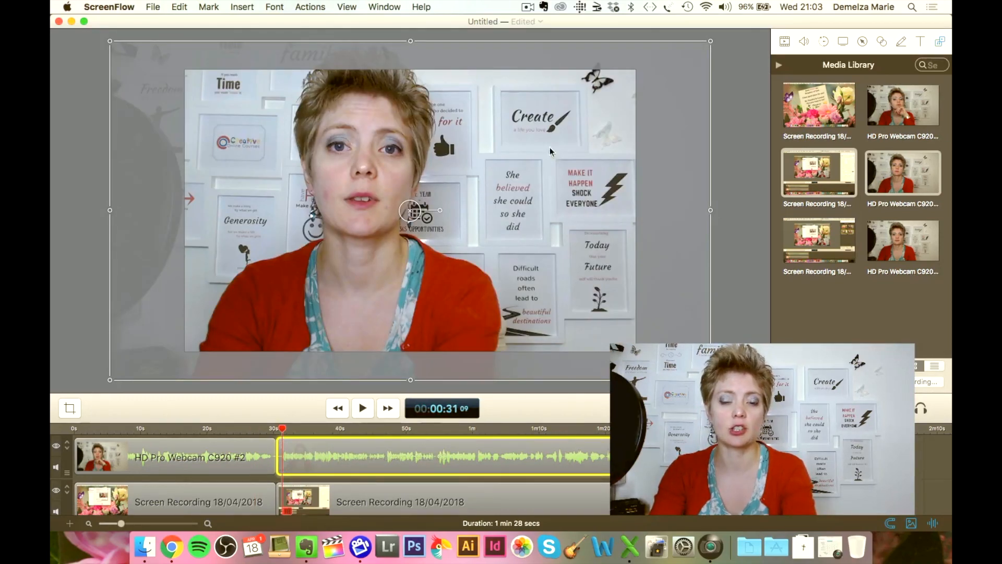
pyautogui.moveTo(109, 47); pyautogui.dragTo(222, 97)
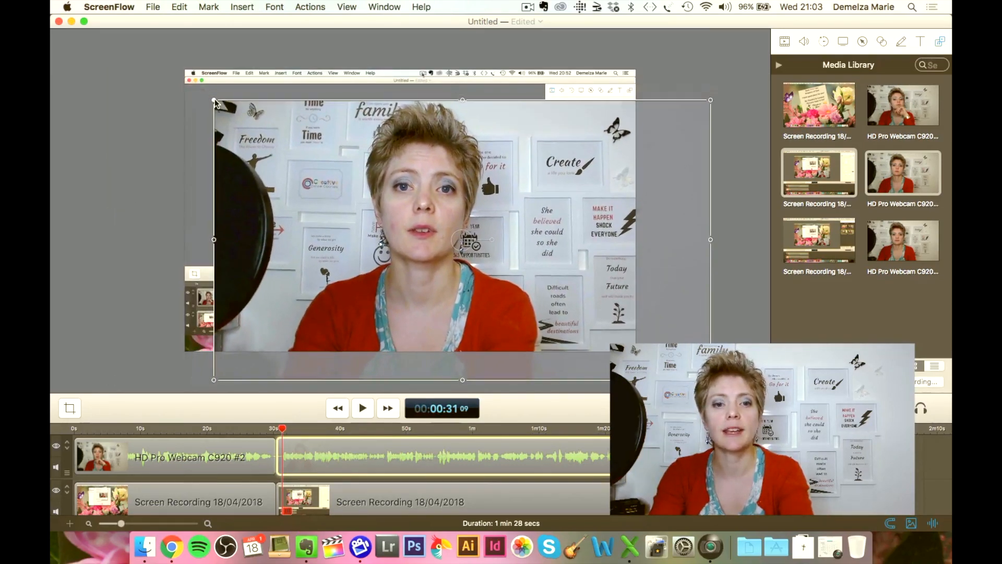
pyautogui.moveTo(278, 142); pyautogui.dragTo(248, 108)
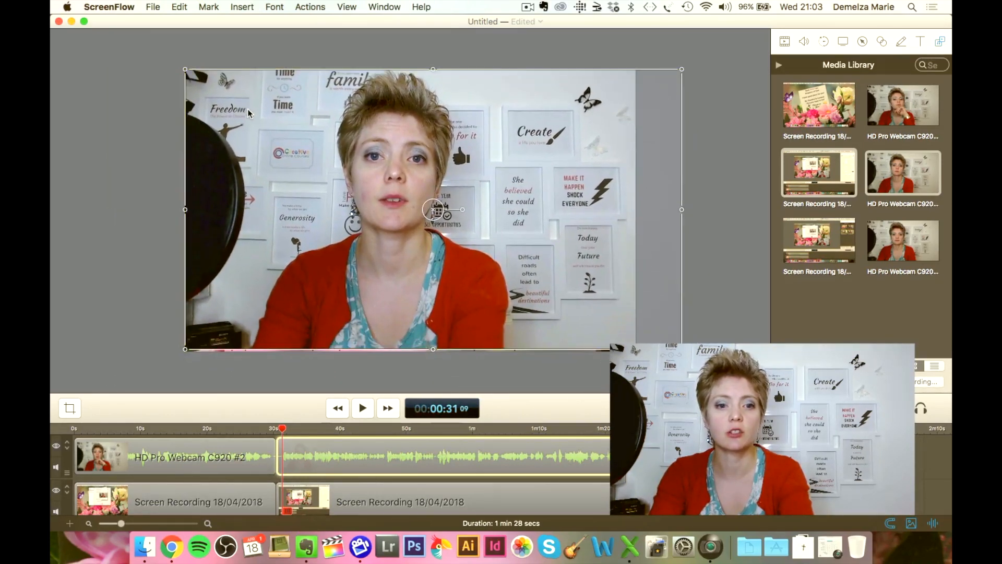
pyautogui.moveTo(682, 349); pyautogui.dragTo(685, 351)
pyautogui.click(708, 300)
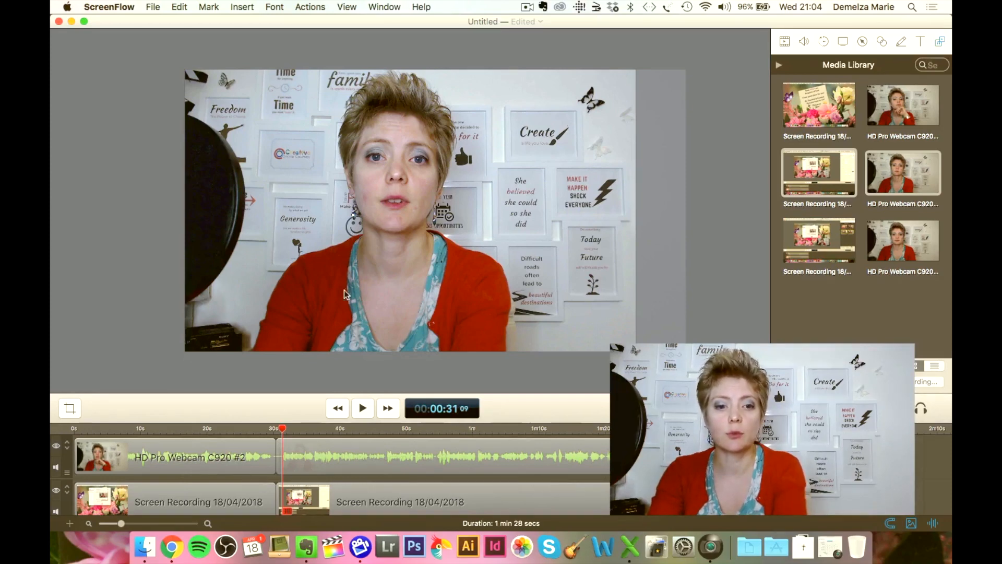
# Add a video action to the second webcam clip at about 38 seconds and show its video properties.
pyautogui.moveTo(283, 429); pyautogui.dragTo(367, 430)
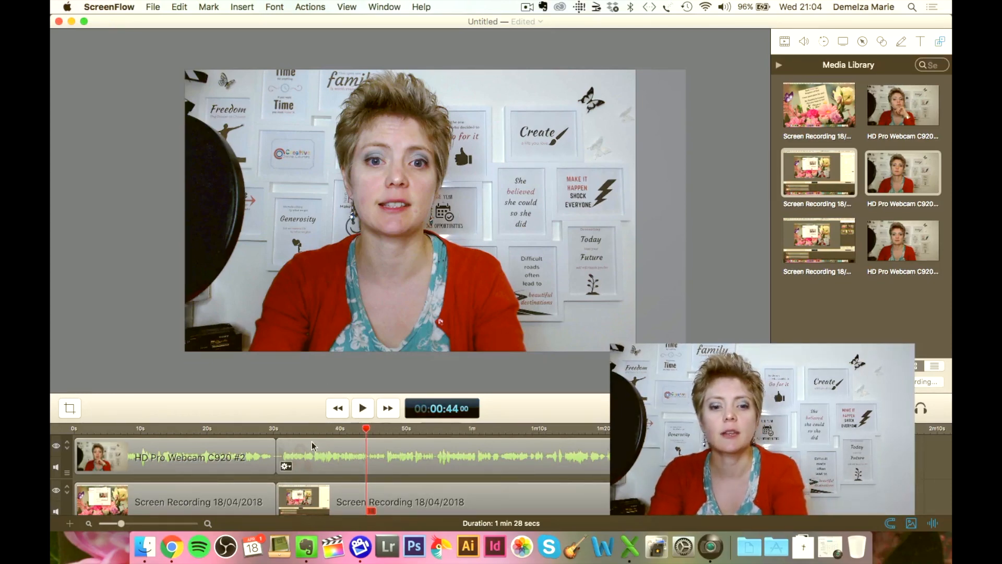
pyautogui.moveTo(299, 429); pyautogui.dragTo(287, 429)
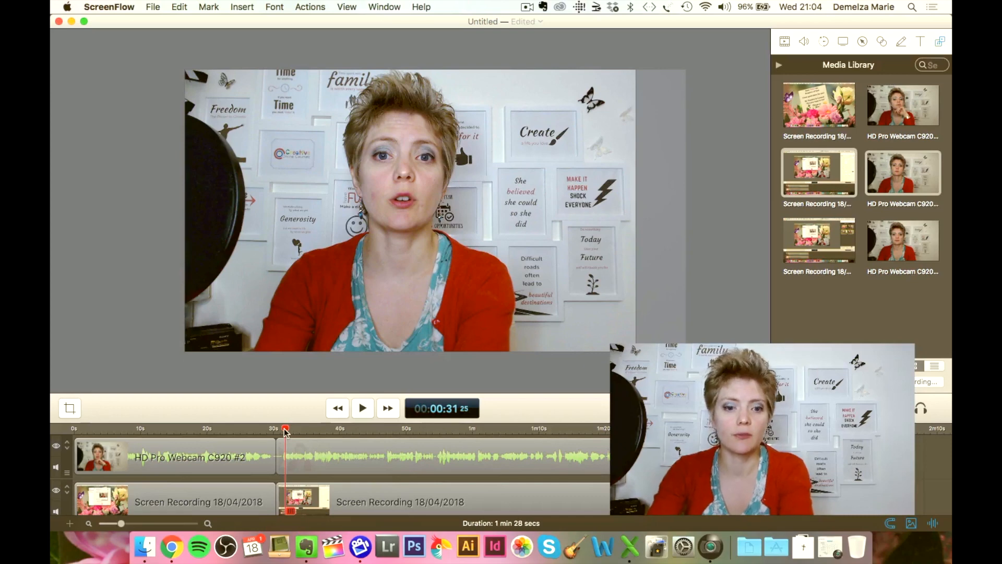
pyautogui.moveTo(286, 429); pyautogui.dragTo(332, 430)
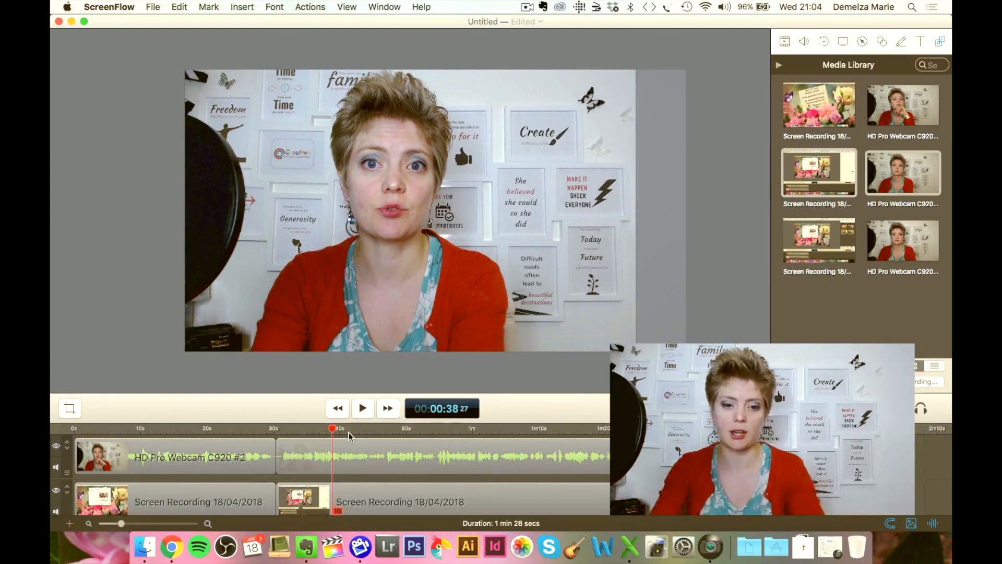
pyautogui.click(375, 456)
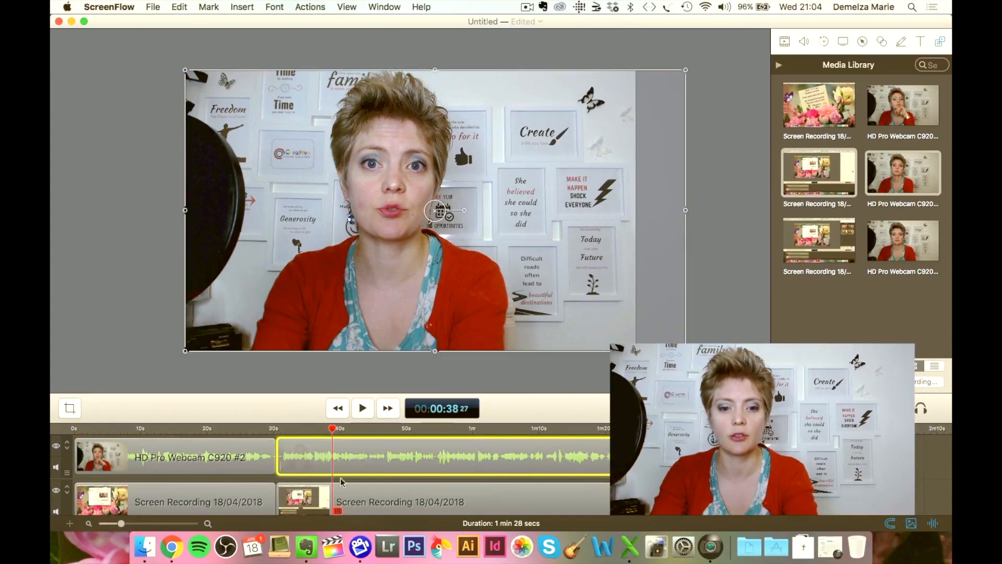
pyautogui.click(784, 42)
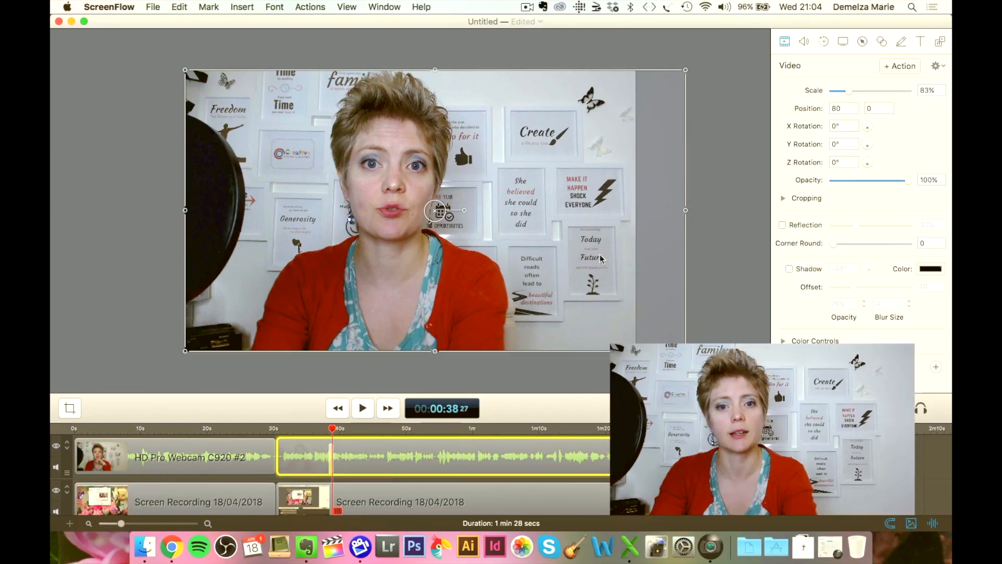
# Scale the webcam clip to 29% after the action, move it to the canvas's lower-right corner at 416, -268, and preview the transition.
pyautogui.moveTo(848, 92); pyautogui.dragTo(839, 94)
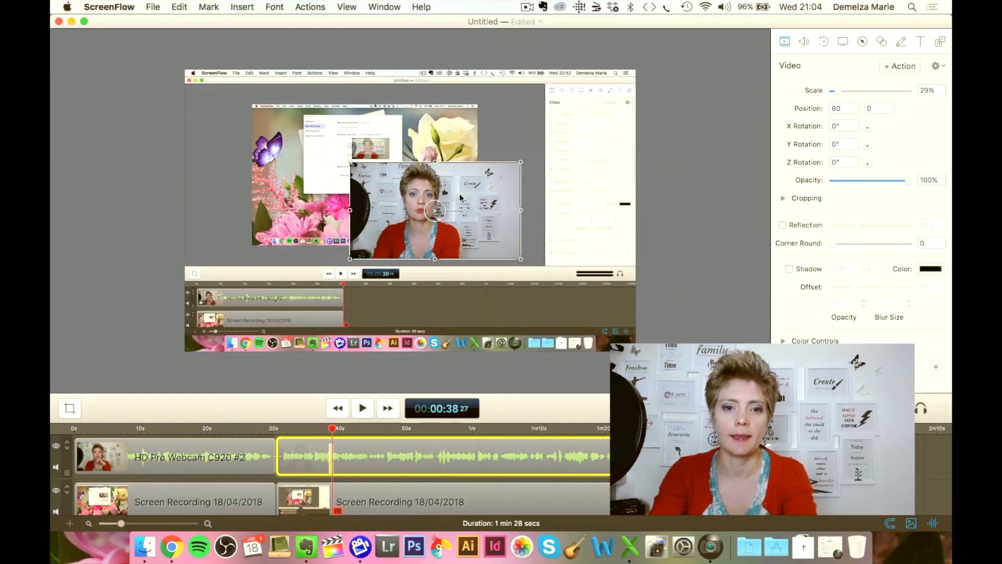
pyautogui.moveTo(435, 215); pyautogui.dragTo(541, 295)
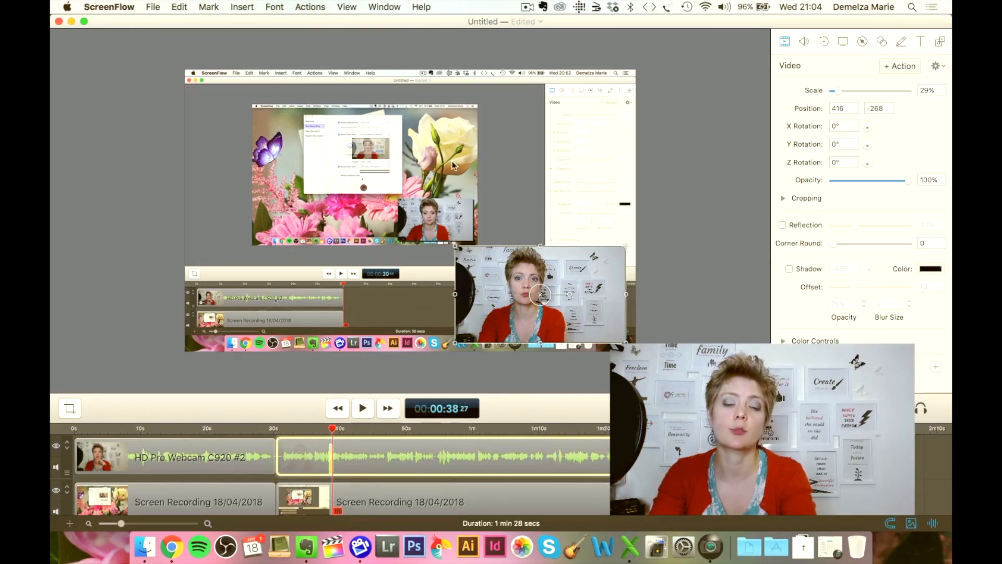
pyautogui.click(328, 429)
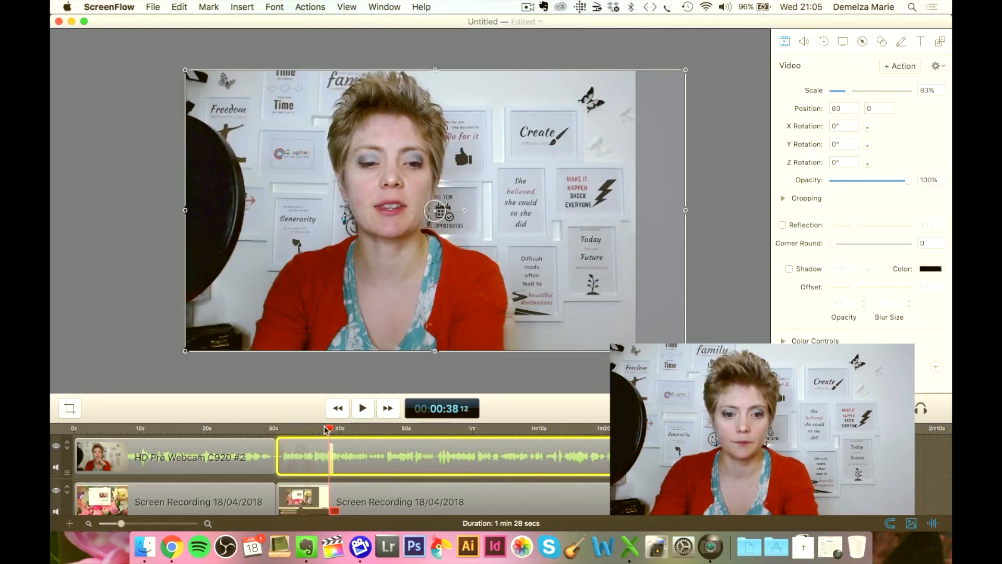
pyautogui.moveTo(328, 428); pyautogui.dragTo(324, 431)
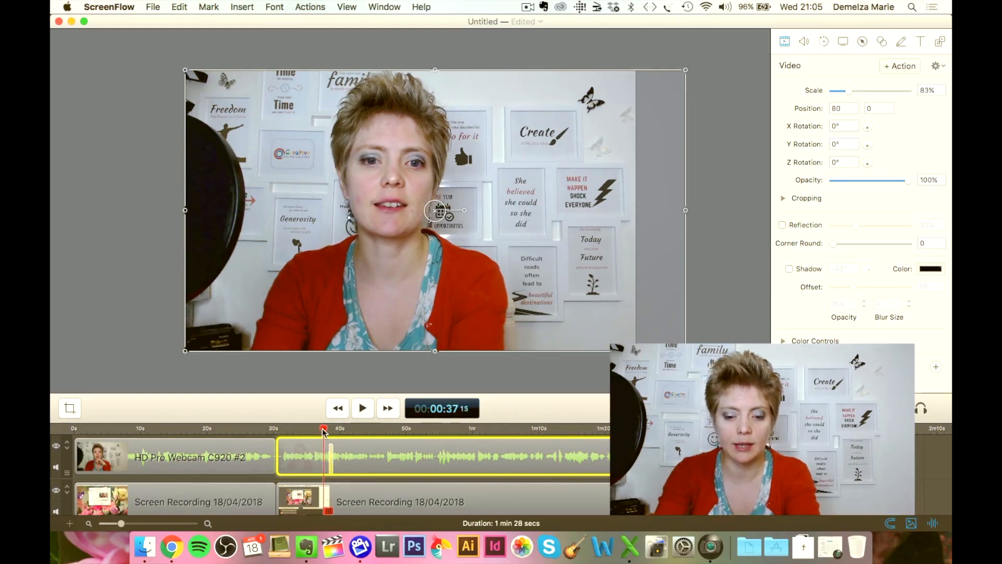
pyautogui.press('space')
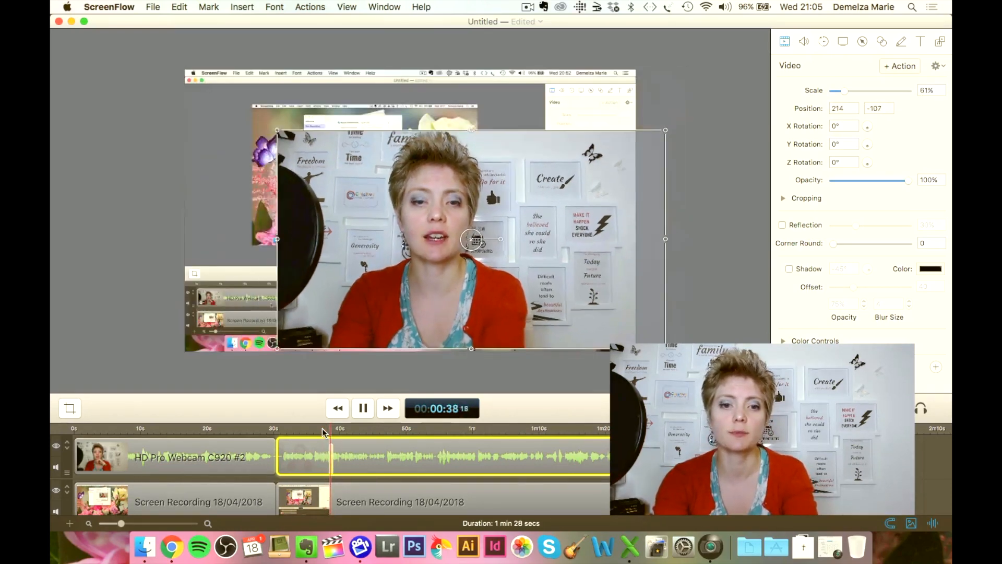
pyautogui.press('space')
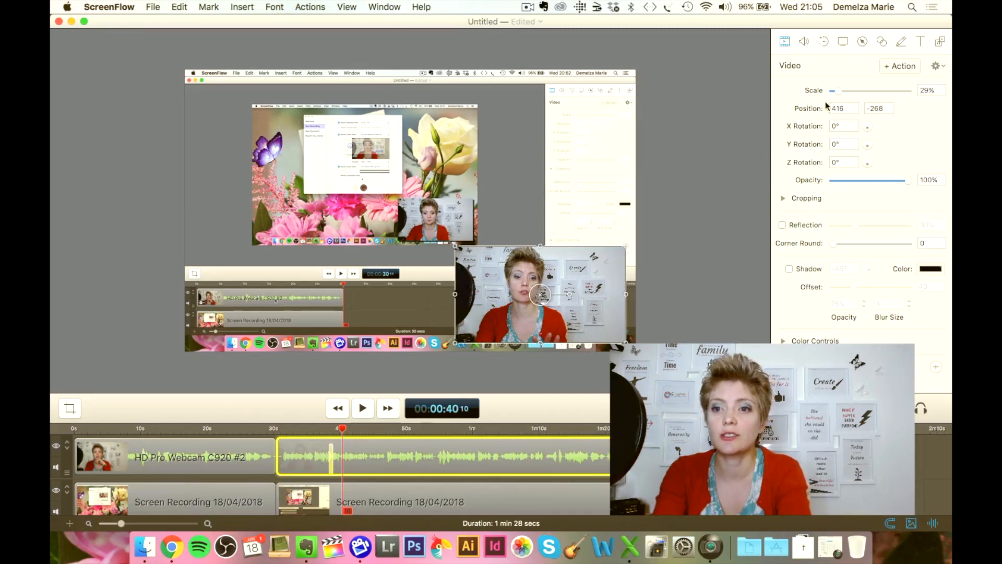
# Set the webcam clip's scale after the action to 0 and play the transition from about 37 seconds.
pyautogui.moveTo(840, 92); pyautogui.dragTo(789, 95)
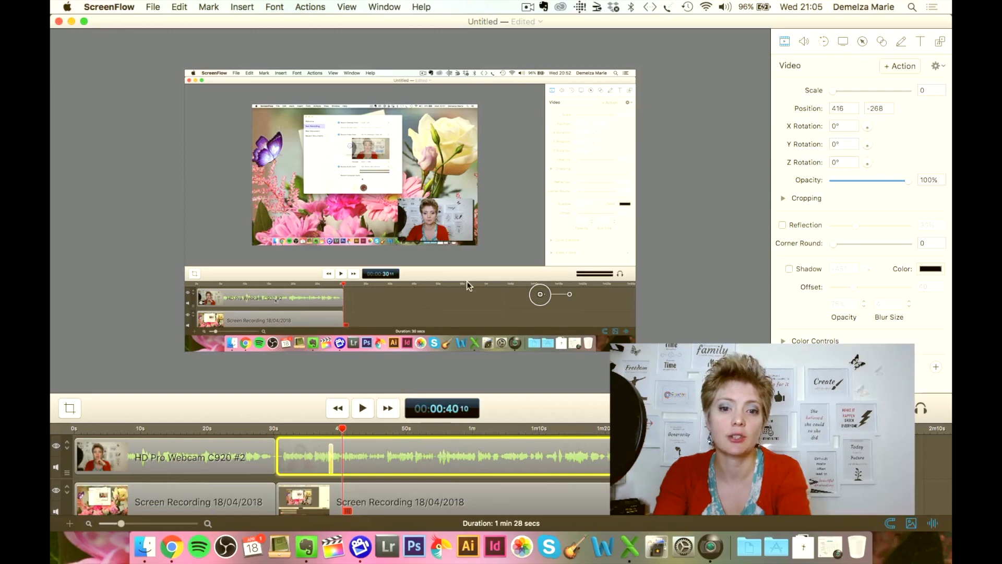
pyautogui.click(324, 429)
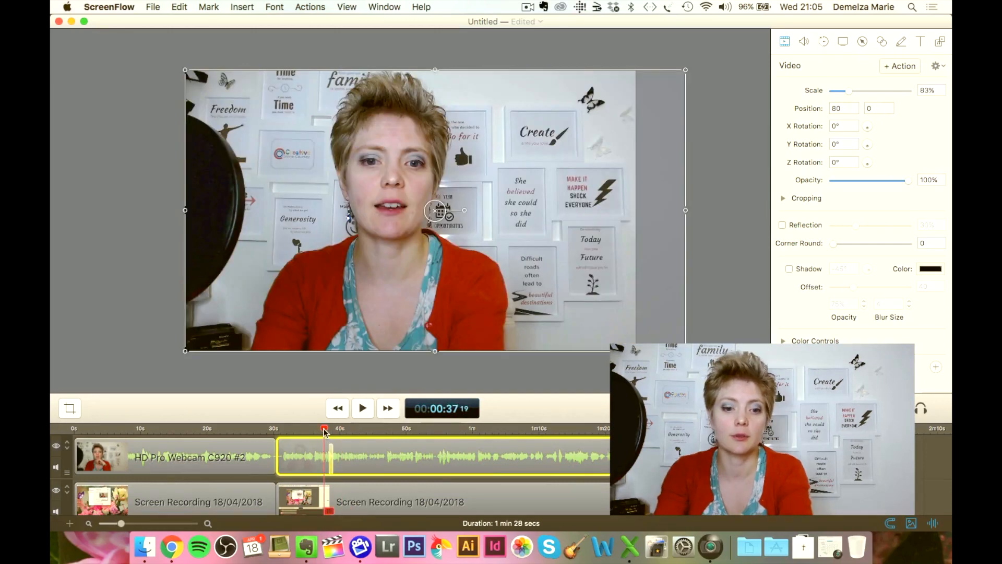
pyautogui.press('space')
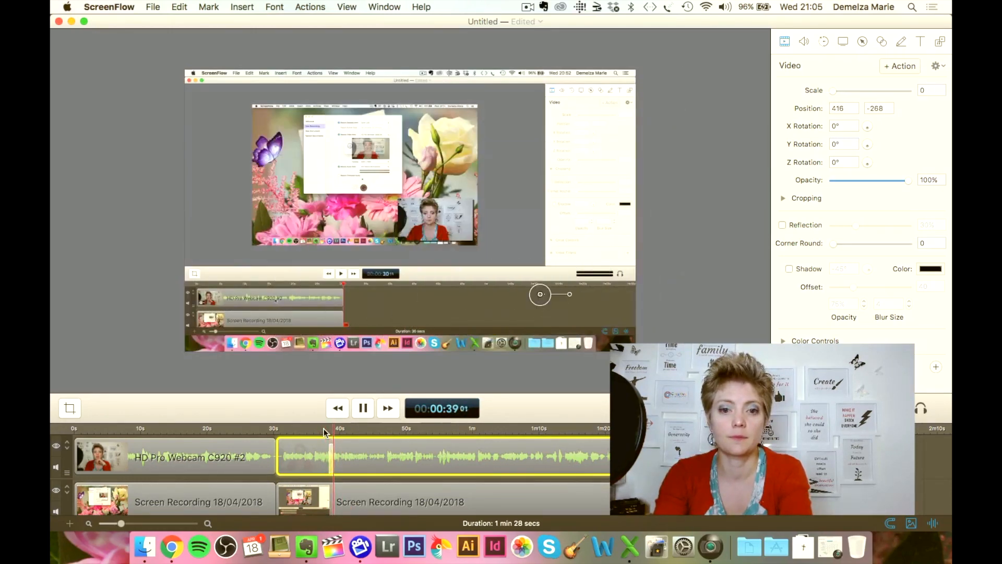
pyautogui.press('space')
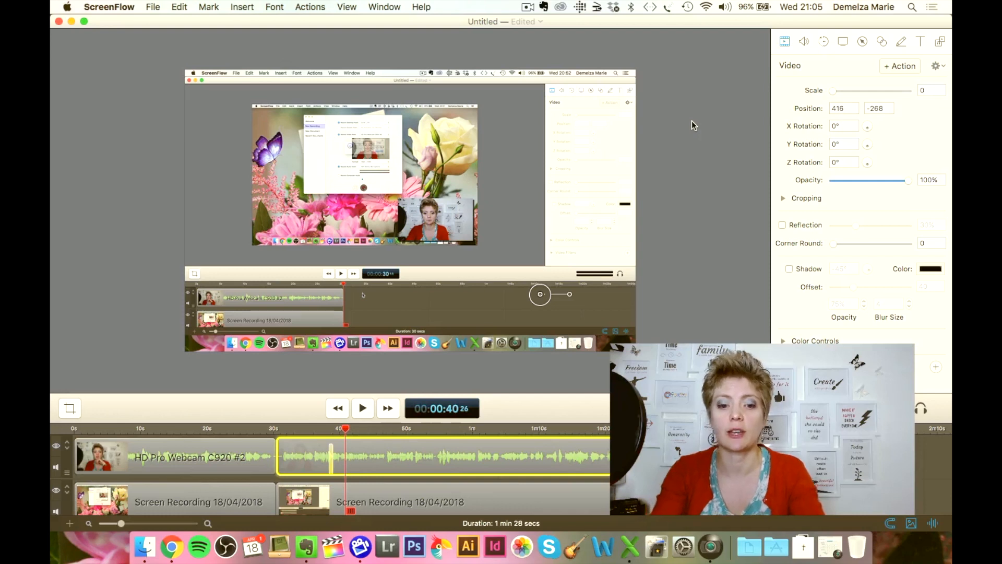
# Add a video snapback action to the second webcam clip at 1:20 and play back the return transition.
pyautogui.click(606, 429)
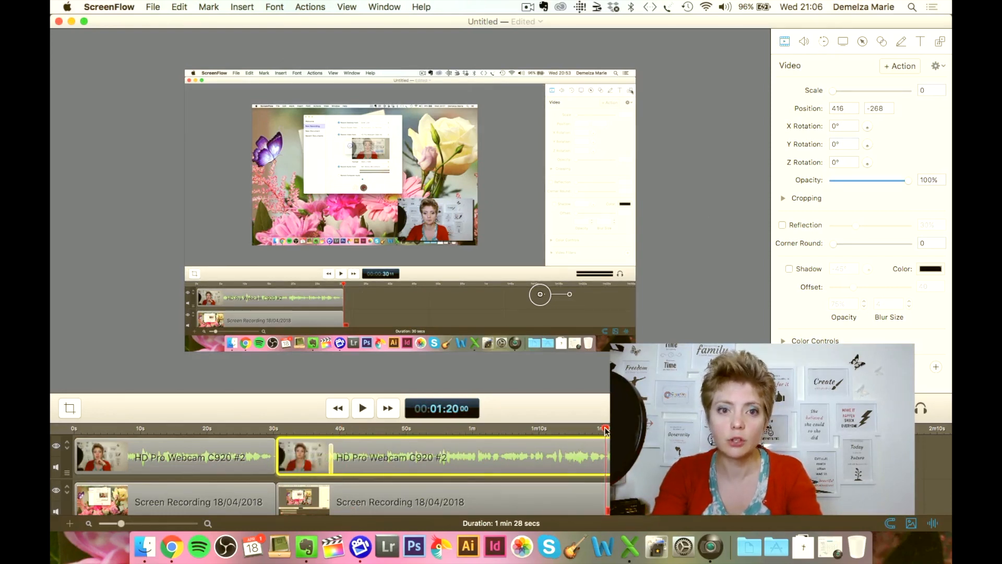
pyautogui.click(313, 7)
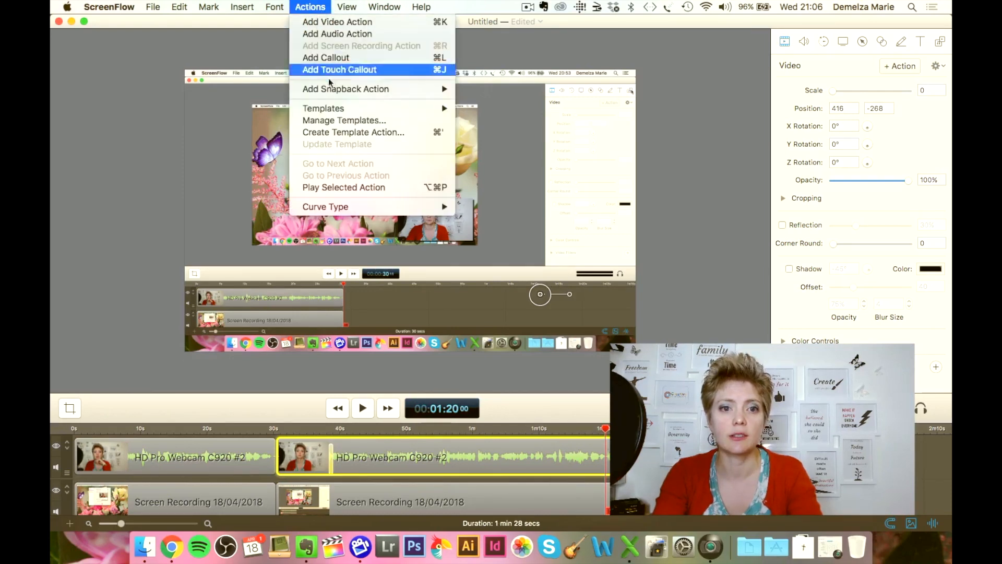
pyautogui.moveTo(389, 92)
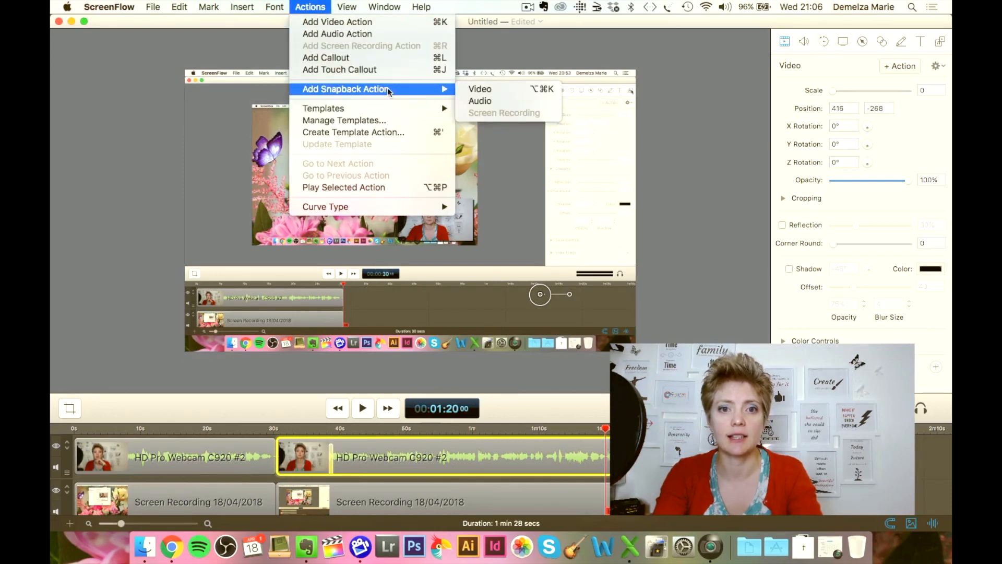
pyautogui.click(480, 90)
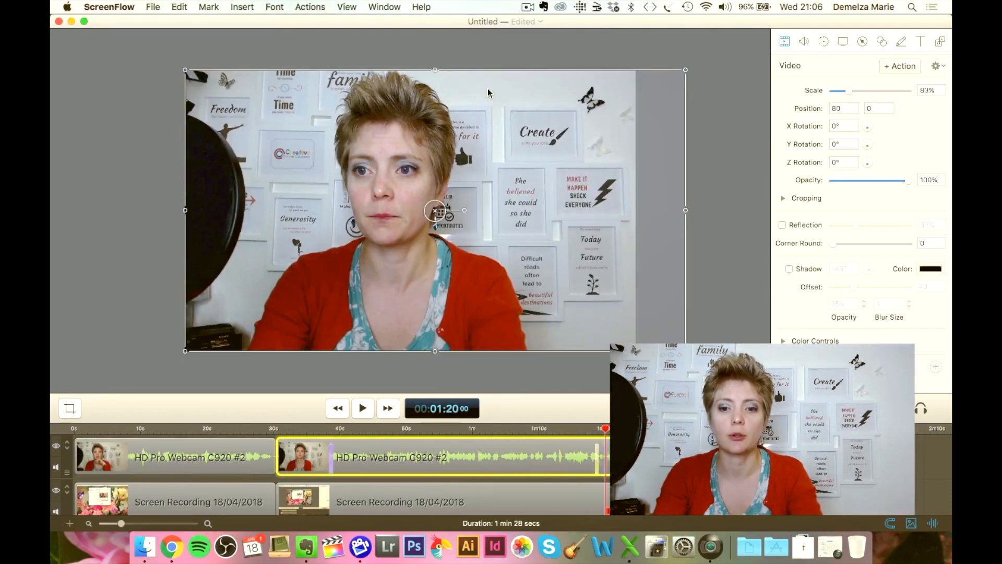
pyautogui.click(599, 429)
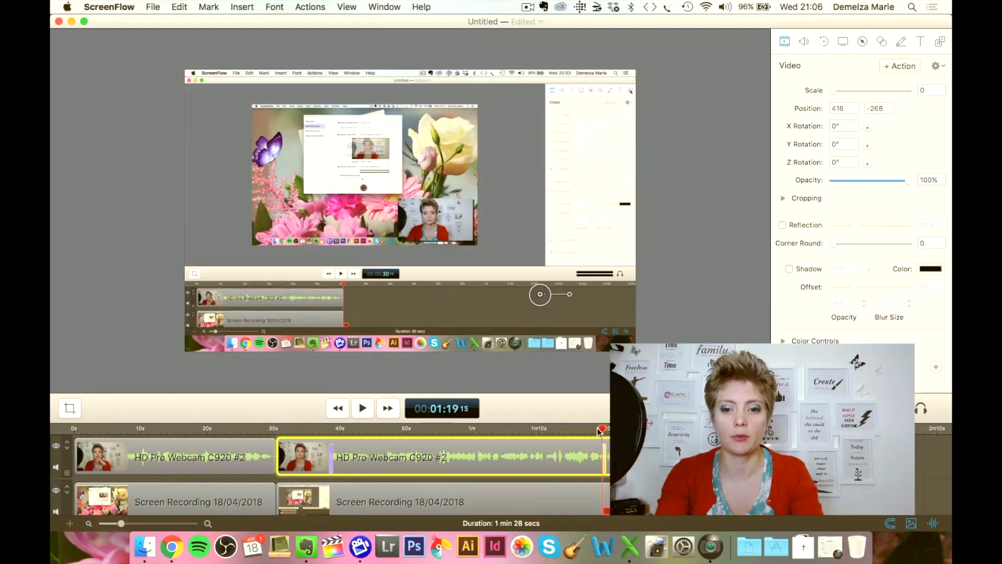
pyautogui.press('space')
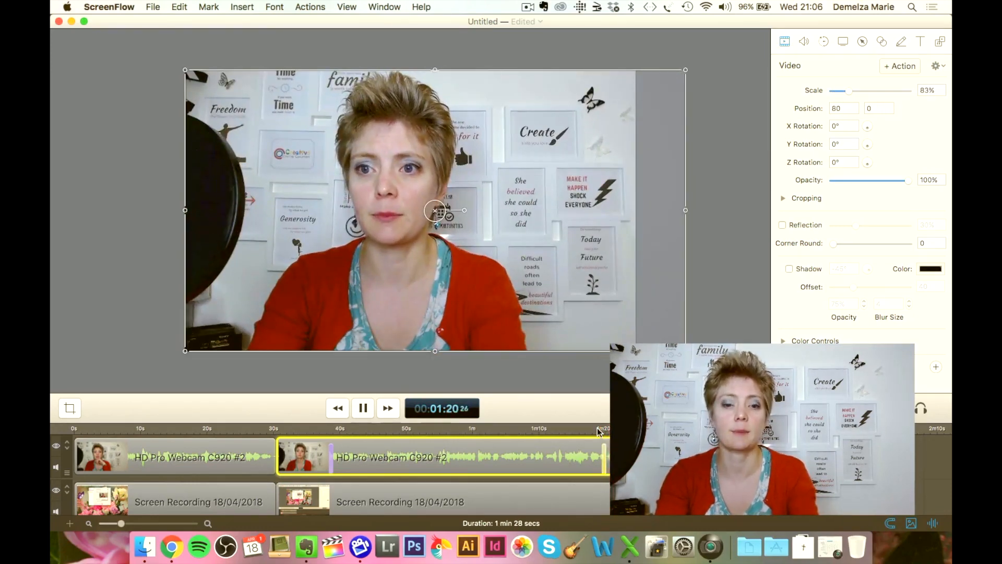
pyautogui.press('space')
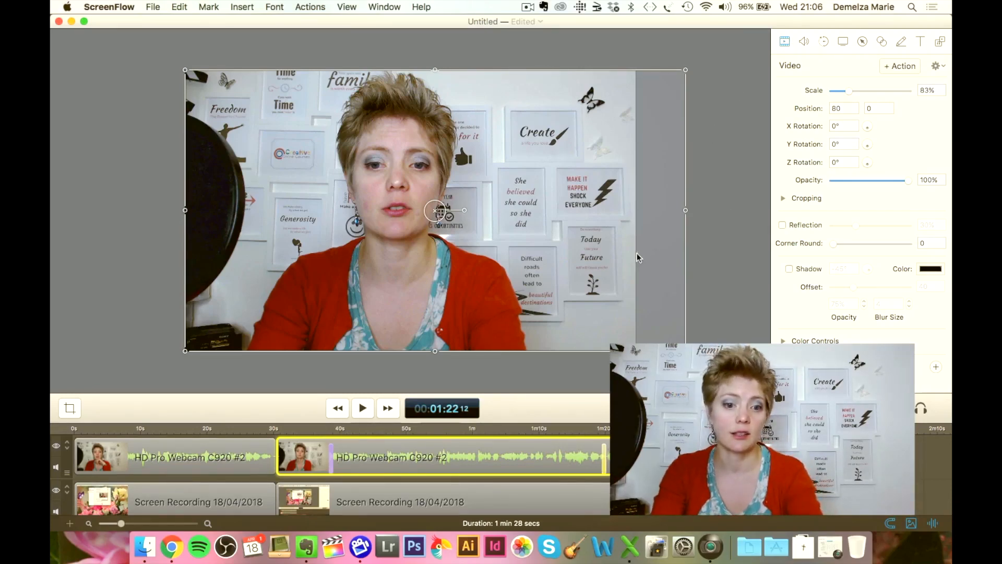
# Look through the audio and video motion properties, then show the screen recording properties of the second screen recording clip.
pyautogui.click(805, 43)
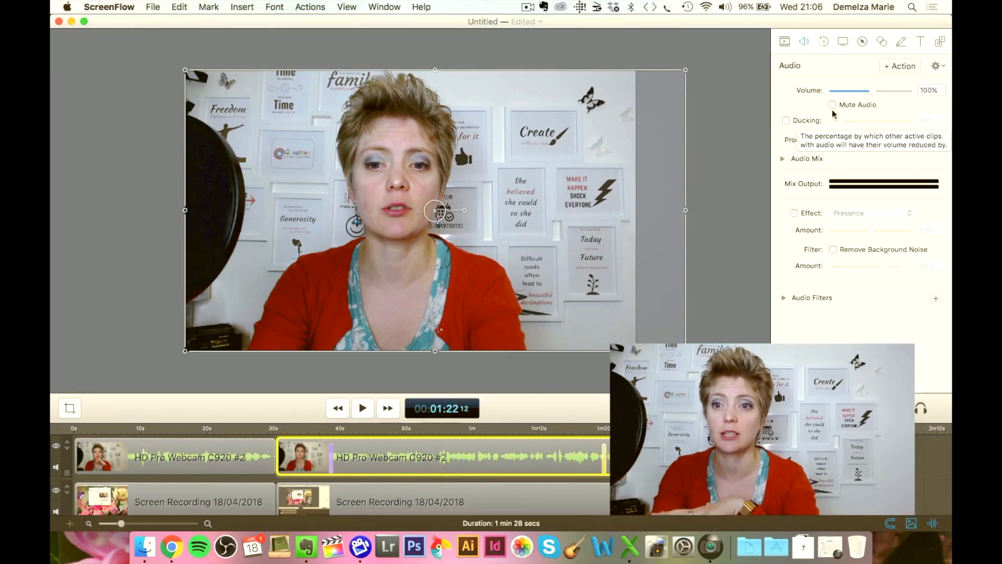
pyautogui.click(824, 42)
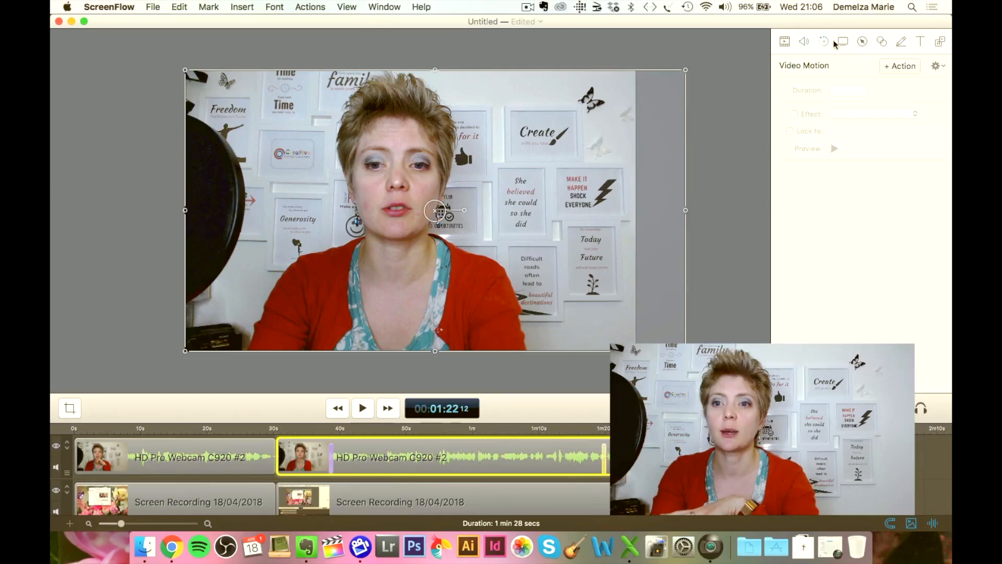
pyautogui.click(842, 43)
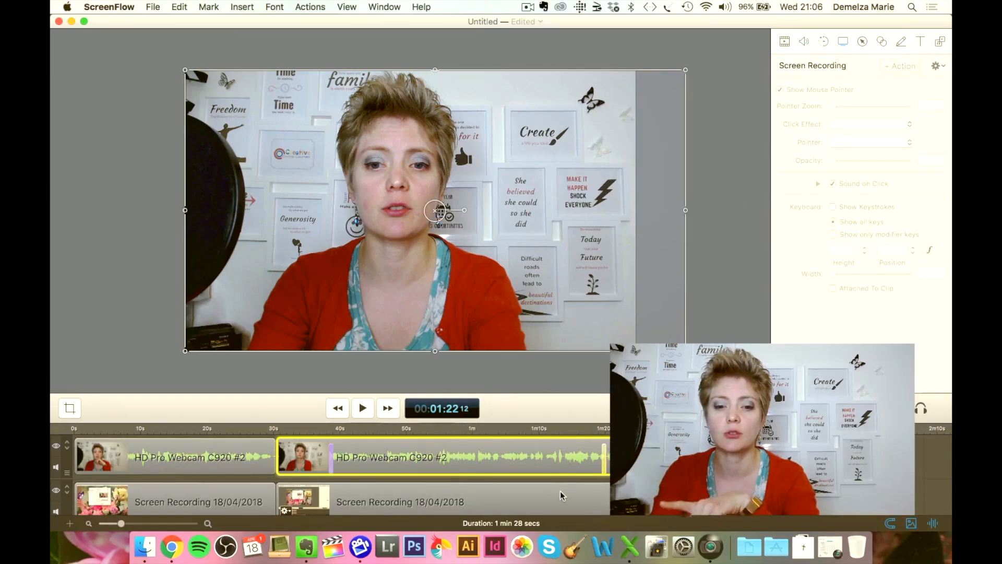
pyautogui.click(440, 501)
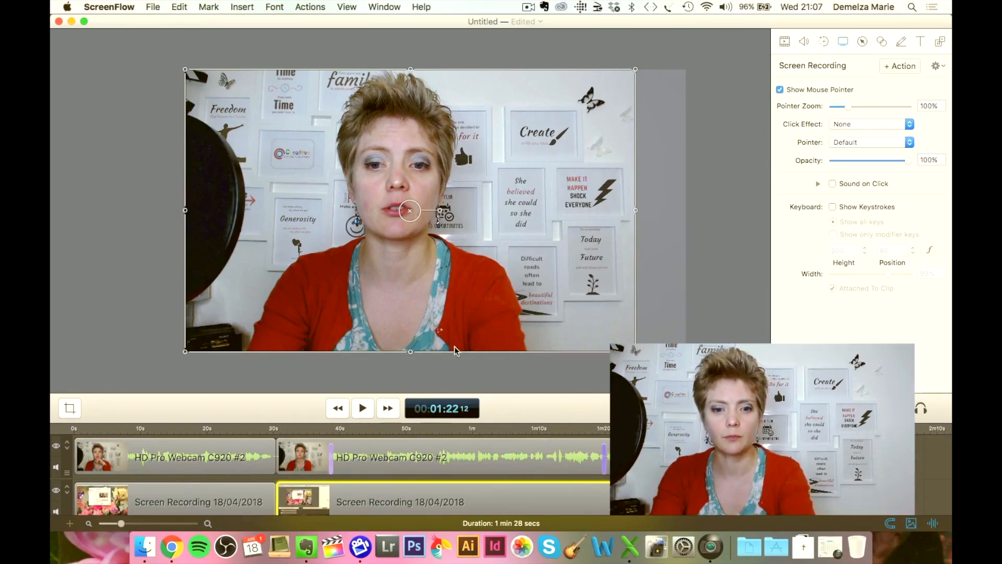
# At about 44 seconds, set the second screen recording clip's pointer zoom to 149% and its pointer to Circle - Light.
pyautogui.click(371, 429)
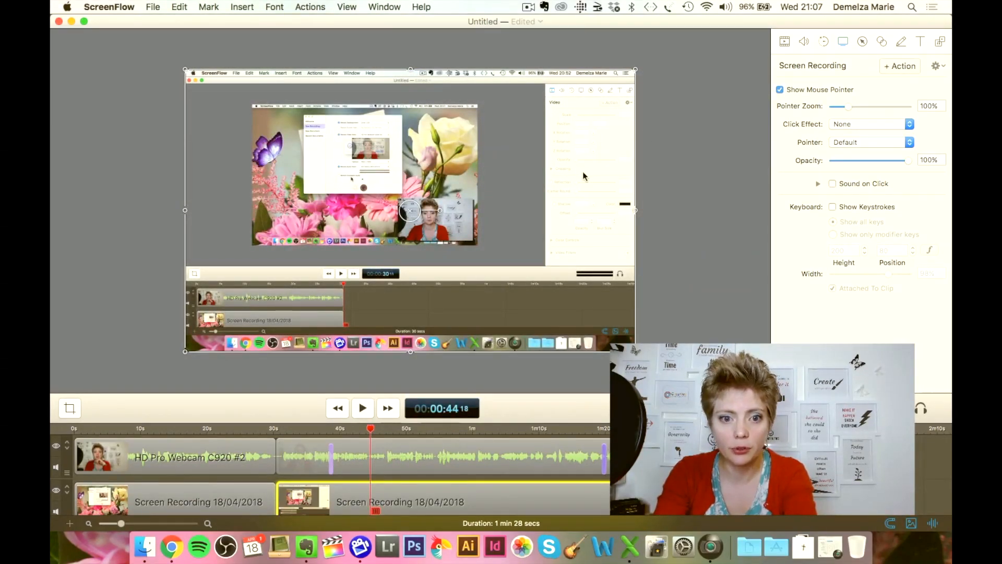
pyautogui.moveTo(849, 109); pyautogui.dragTo(889, 114)
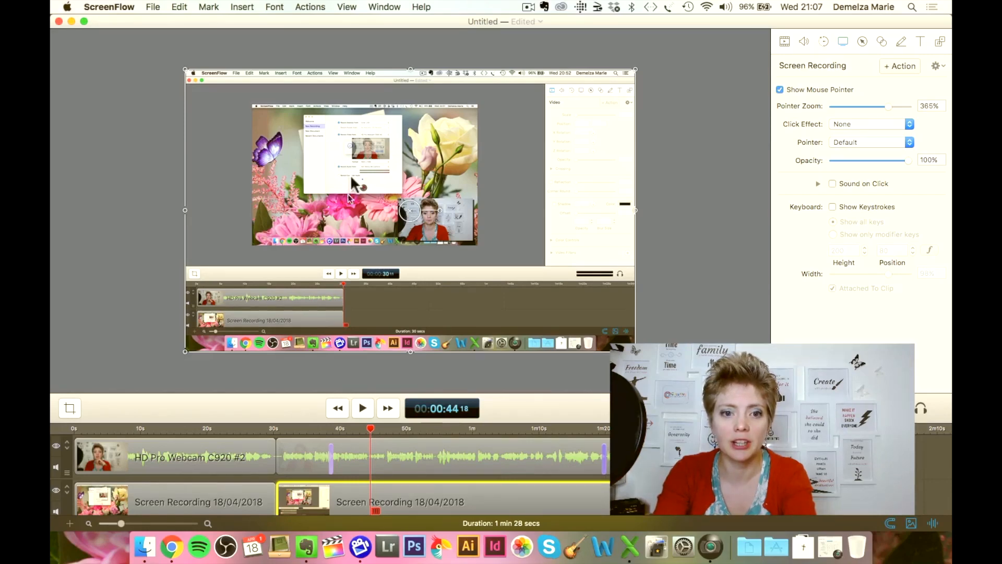
pyautogui.moveTo(890, 108); pyautogui.dragTo(857, 110)
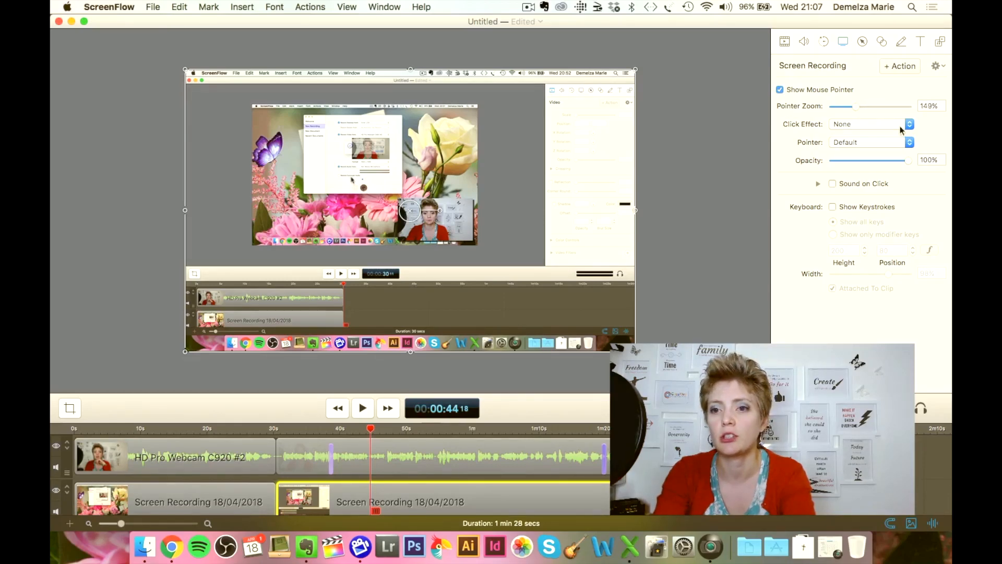
pyautogui.click(909, 143)
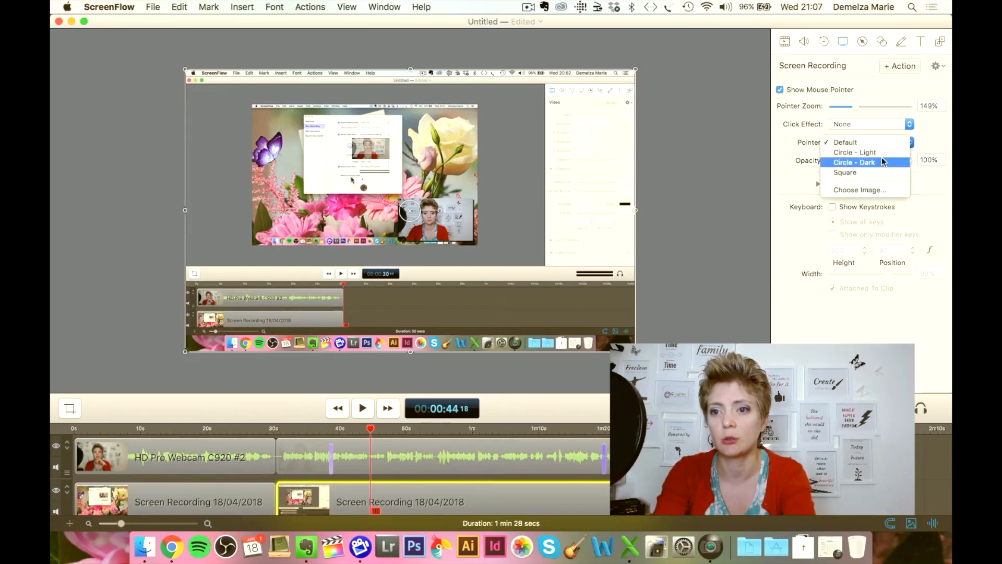
pyautogui.click(883, 152)
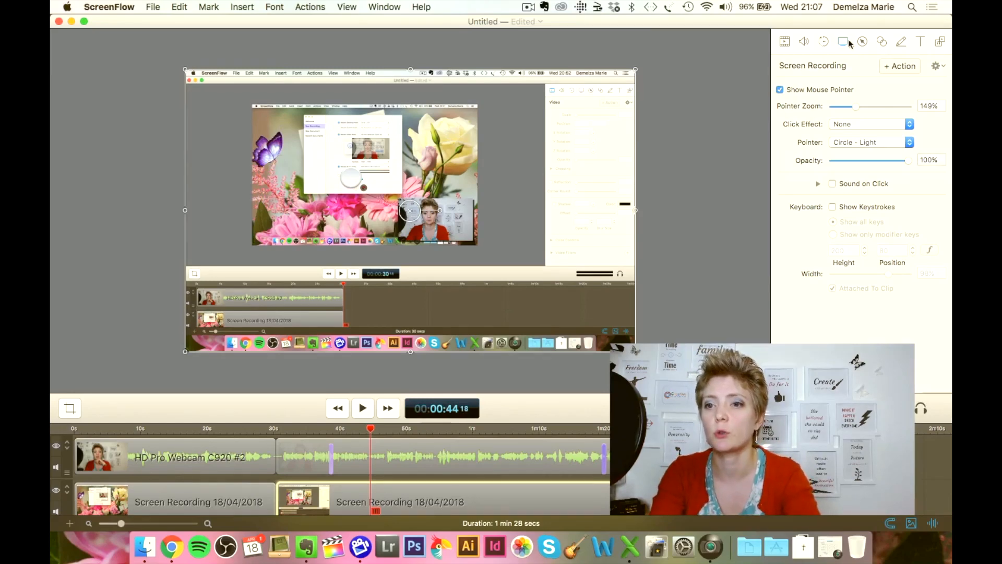
# Look over the callout and touch callout properties, then add an arrow annotation pointing to the mouse pointer at 44 seconds.
pyautogui.click(862, 44)
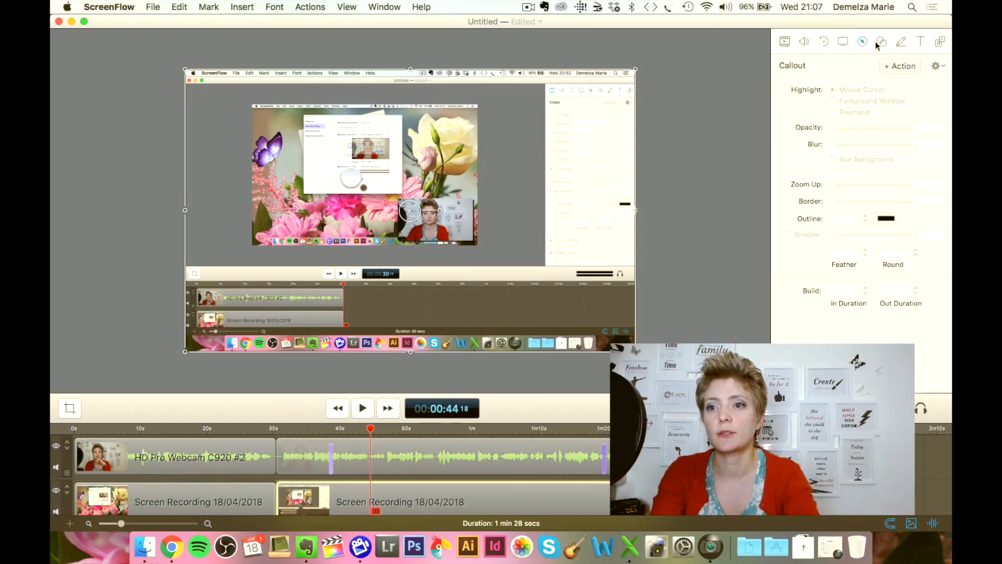
pyautogui.click(882, 42)
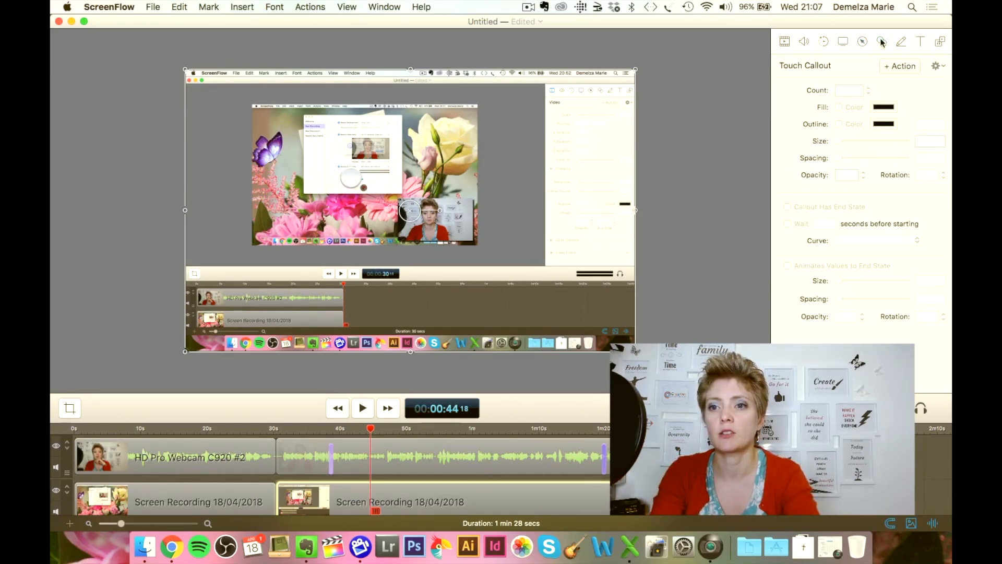
pyautogui.click(901, 42)
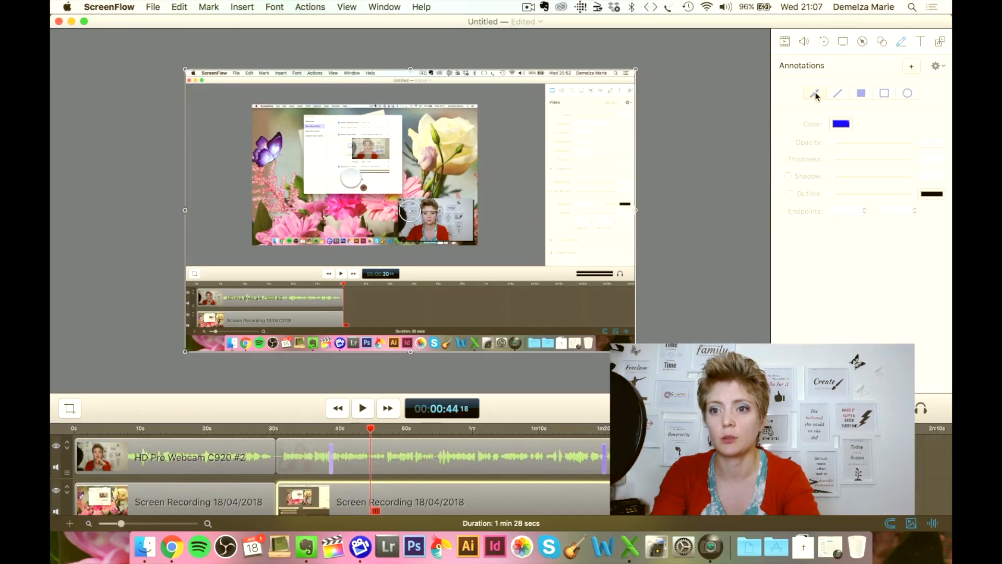
pyautogui.click(914, 65)
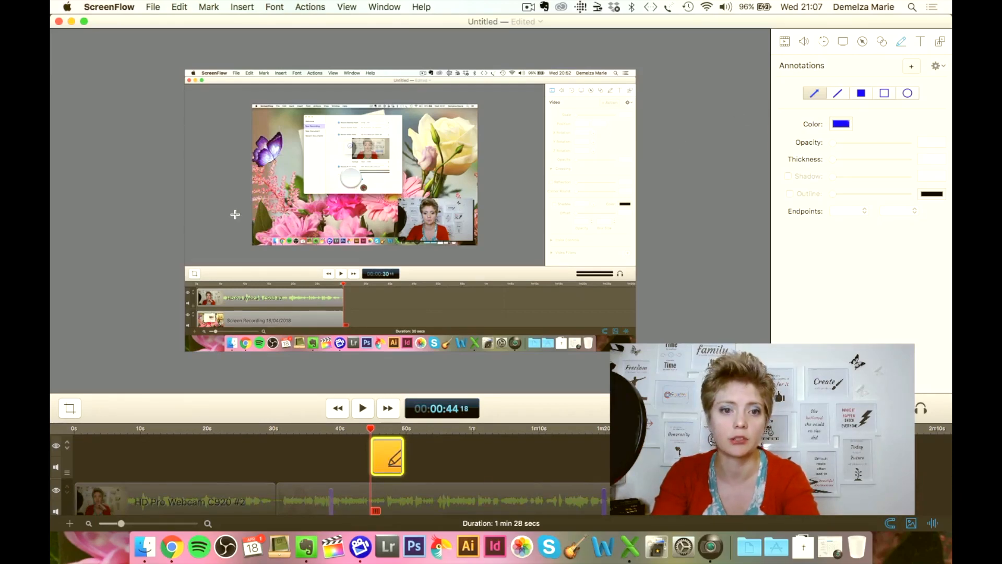
pyautogui.moveTo(275, 206); pyautogui.dragTo(344, 180)
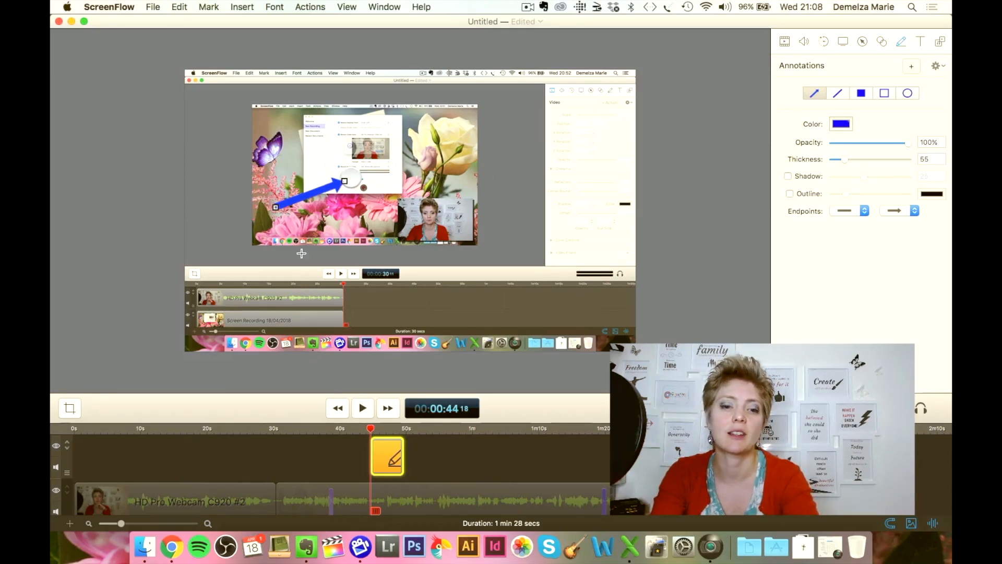
# Add a text clip at 44 seconds reading "Sample text".
pyautogui.click(923, 43)
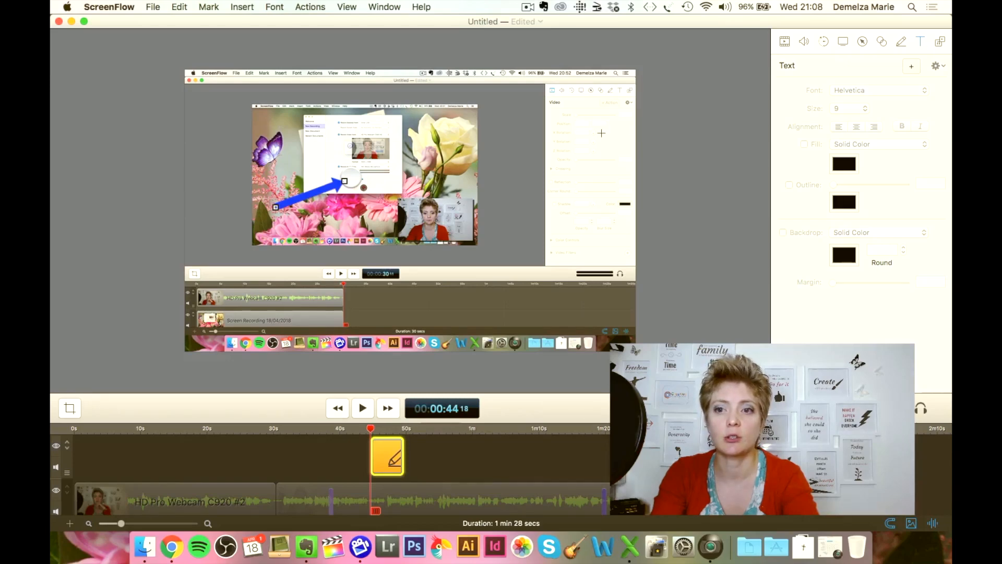
pyautogui.click(914, 68)
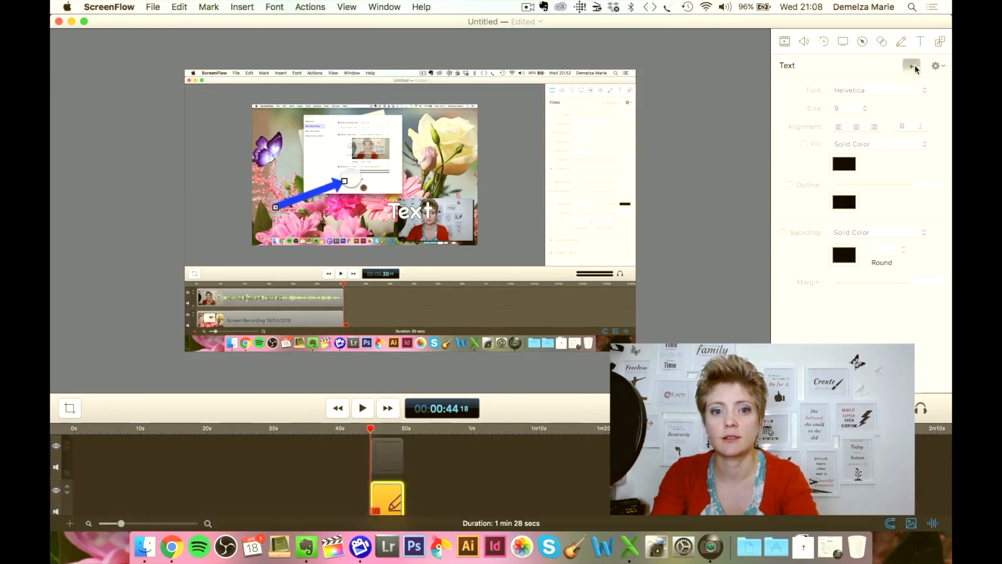
pyautogui.doubleClick(406, 211)
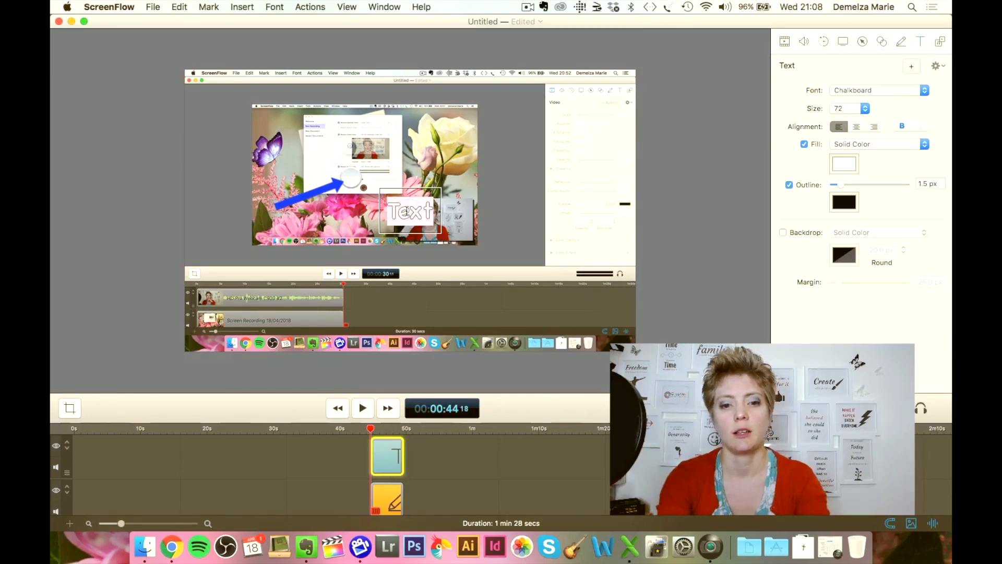
pyautogui.write('Sample text')
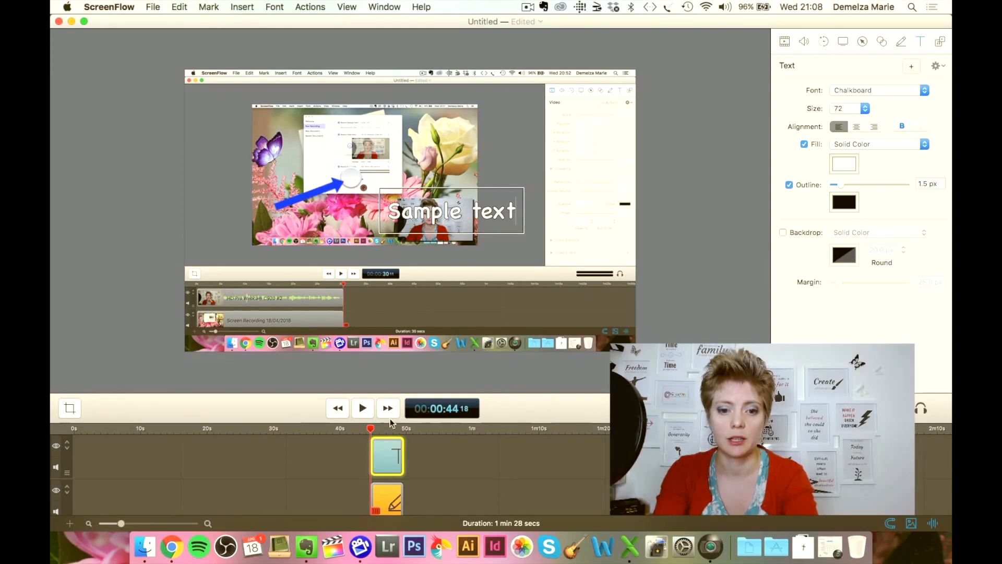
# Move the text clip to the right of the annotation clip on the same track and place its text near the canvas's bottom, about 56, -315.
pyautogui.scroll(-2, 409, 450)
pyautogui.moveTo(400, 449); pyautogui.dragTo(455, 473)
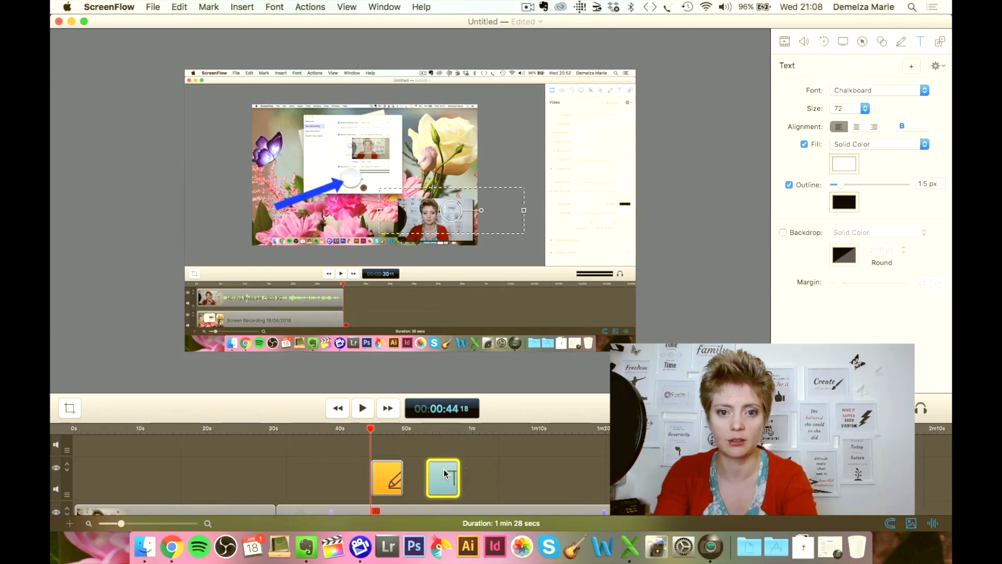
pyautogui.click(440, 429)
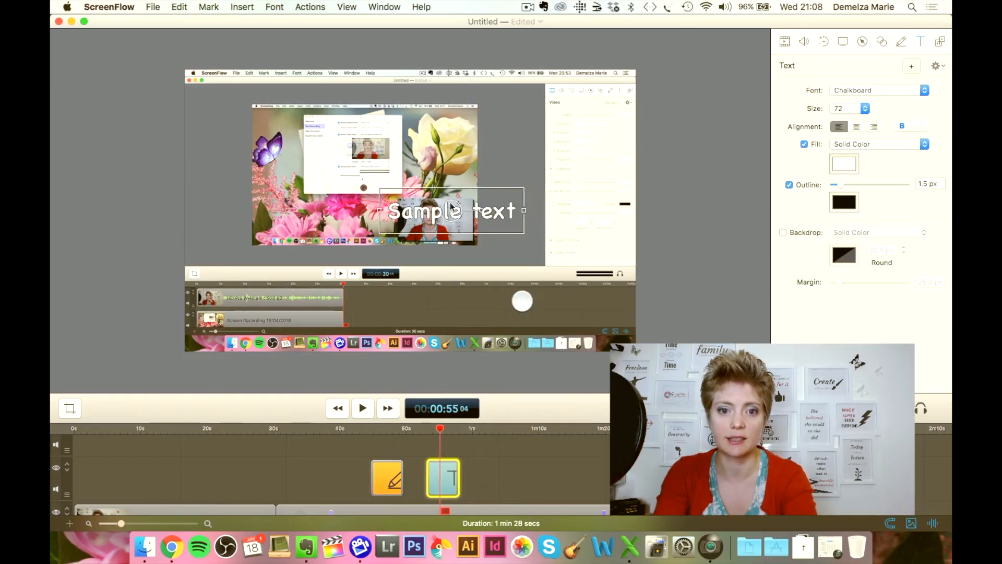
pyautogui.moveTo(451, 216); pyautogui.dragTo(426, 315)
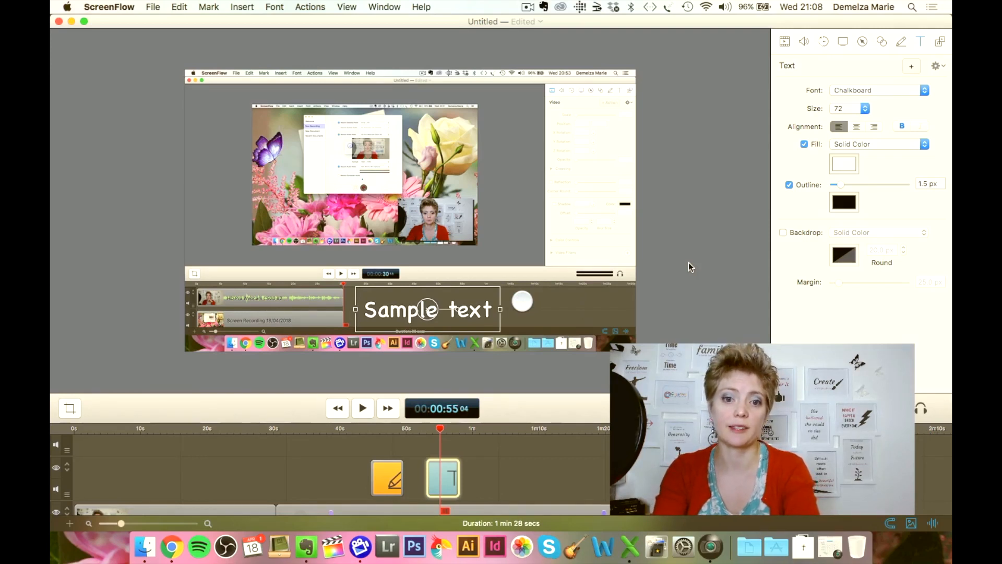
# Show the media library and look through the project's timeline tracks.
pyautogui.click(940, 42)
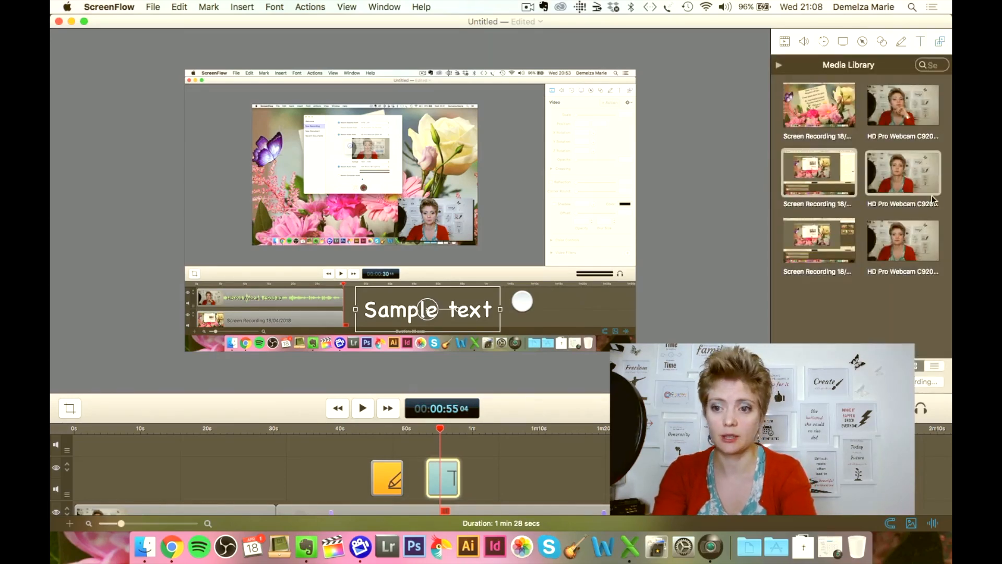
pyautogui.scroll(-5, 545, 458)
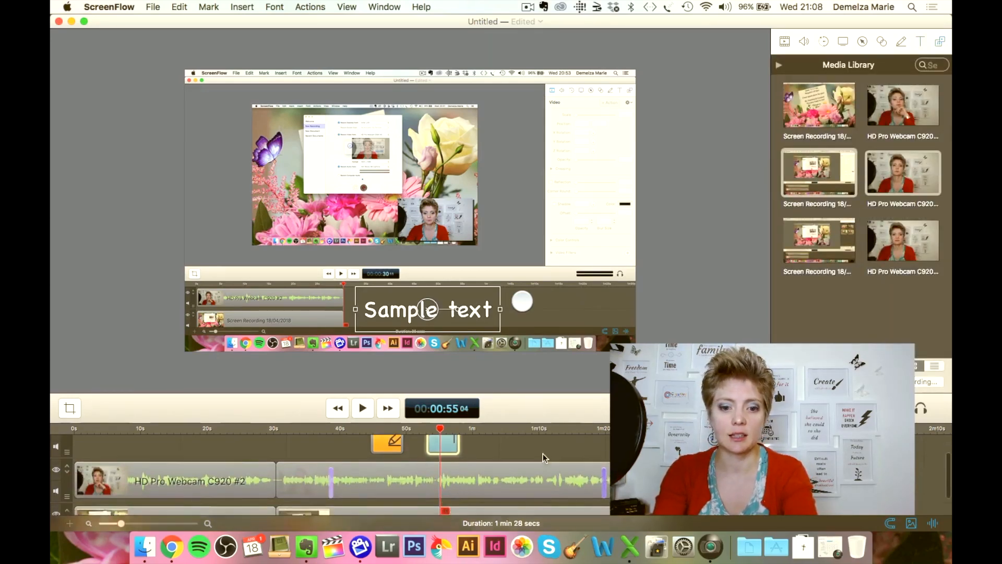
pyautogui.scroll(1, 272, 437)
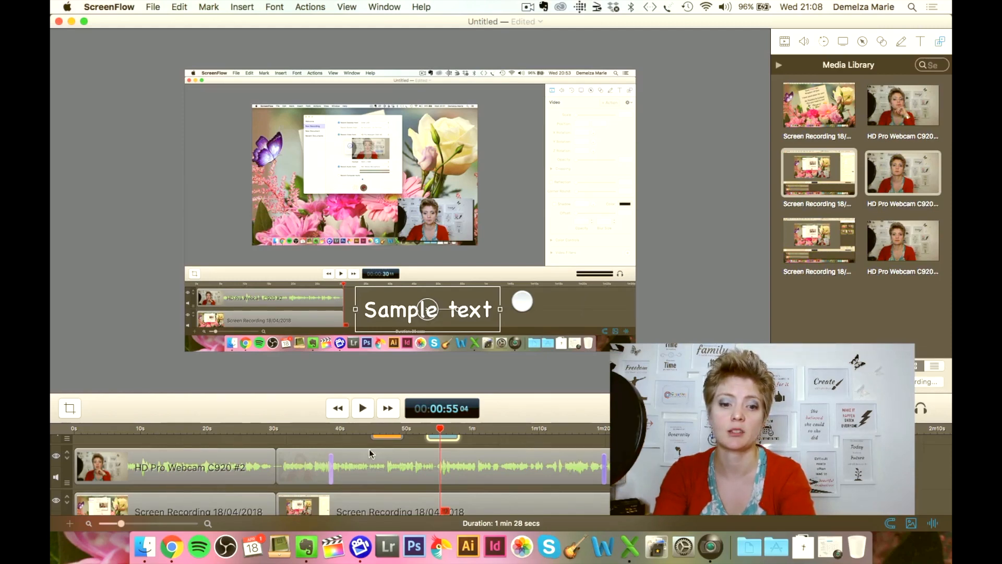
pyautogui.scroll(2, 356, 460)
pyautogui.scroll(-3, 355, 459)
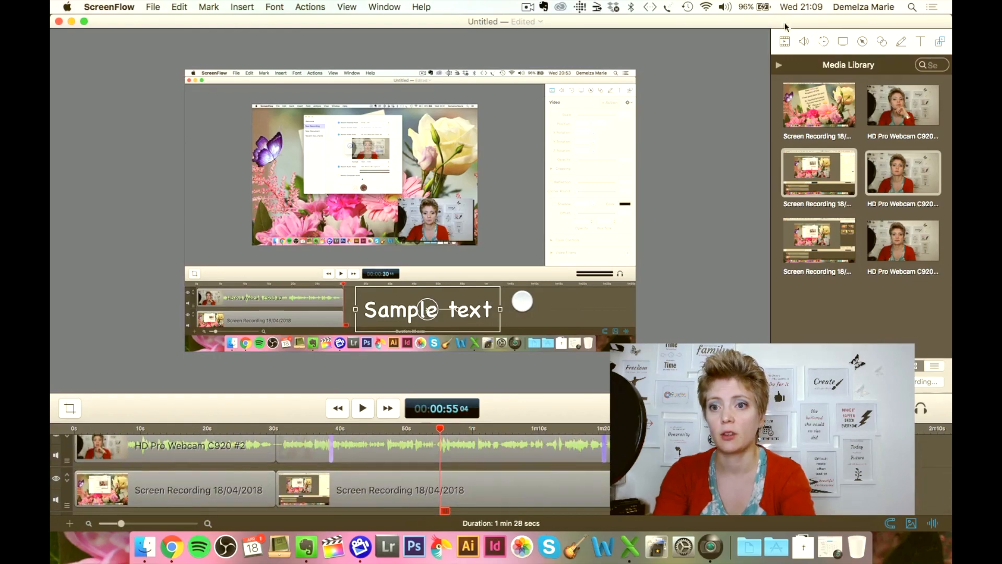
# Examine the text clip's video properties and the second webcam clip's audio properties, then clear the selection.
pyautogui.click(785, 41)
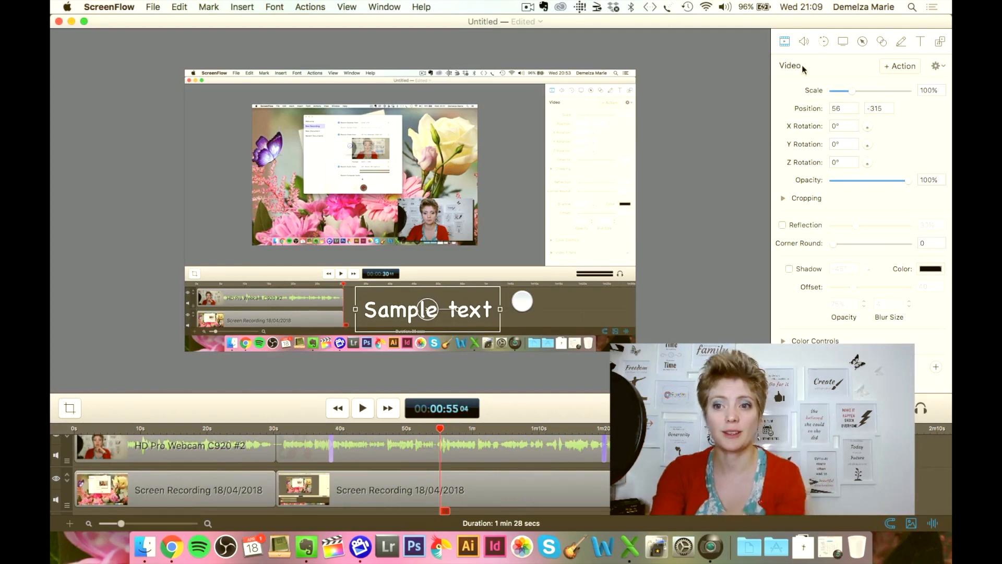
pyautogui.click(805, 43)
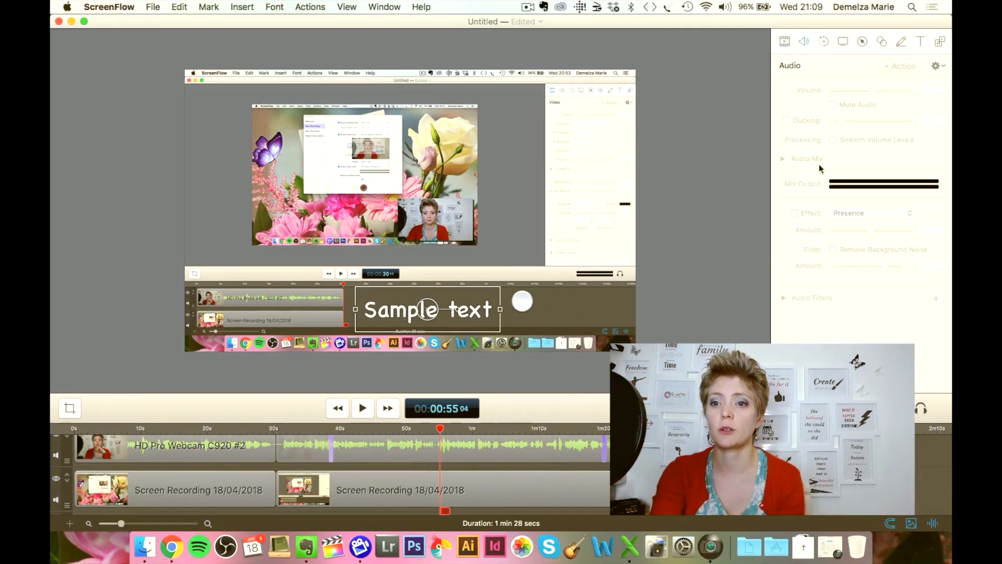
pyautogui.click(467, 450)
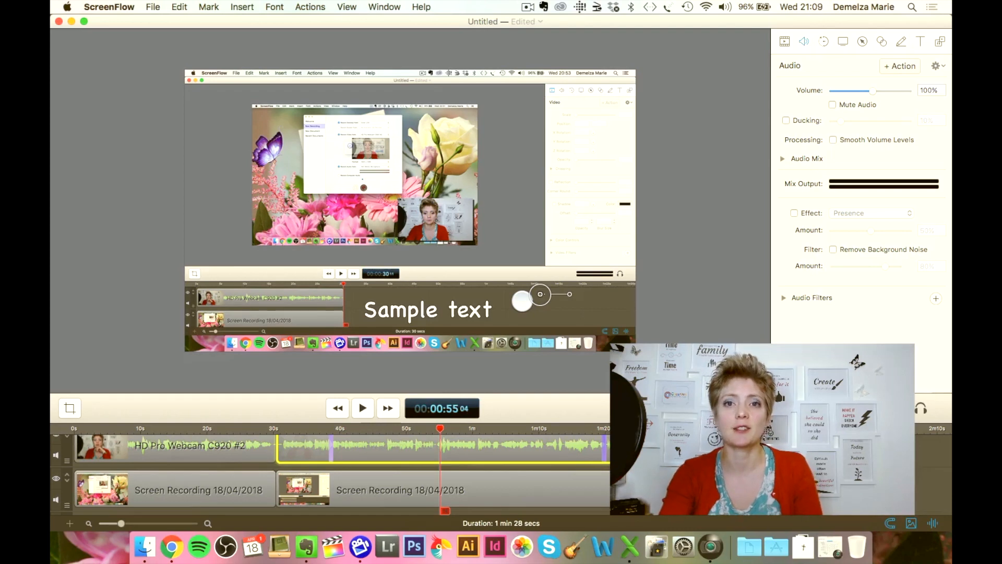
pyautogui.click(751, 480)
pyautogui.scroll(2, 752, 480)
pyautogui.scroll(1, 342, 475)
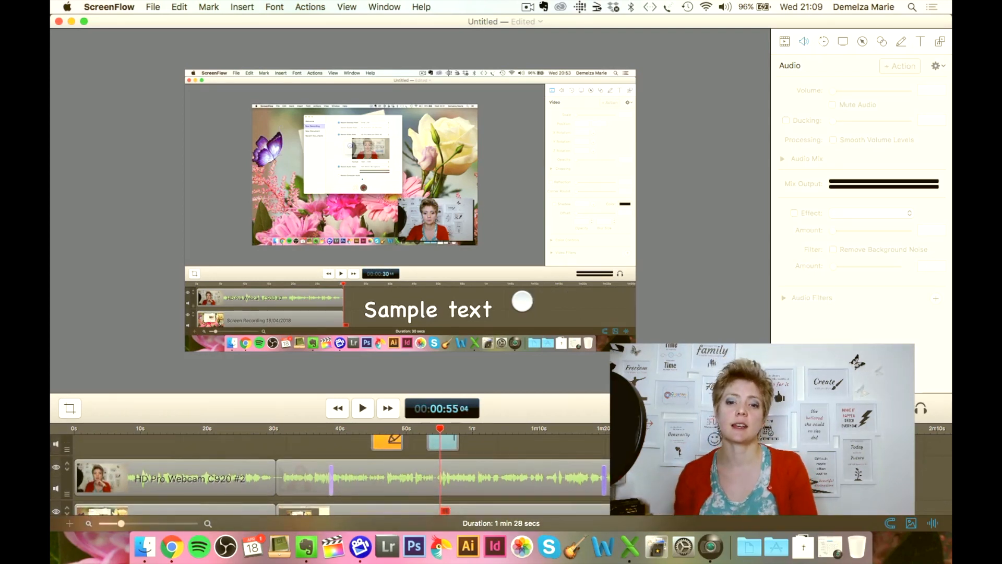